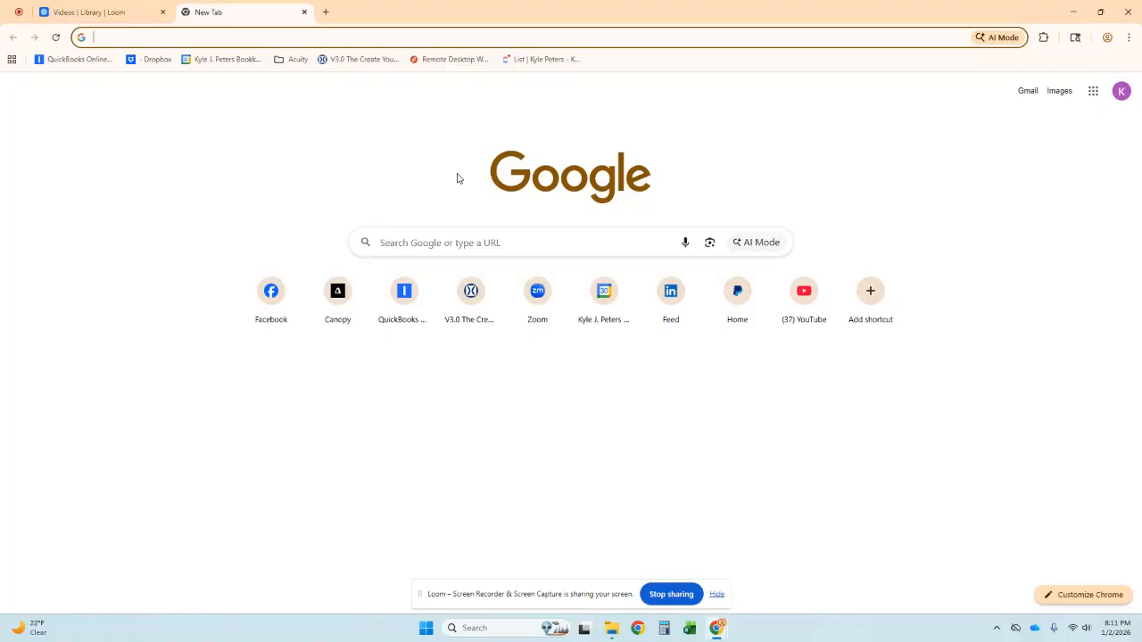
Search the web for "ein", open the IRS page on getting an employer identification number, and start the EIN application.
text(ein)
key(Return)
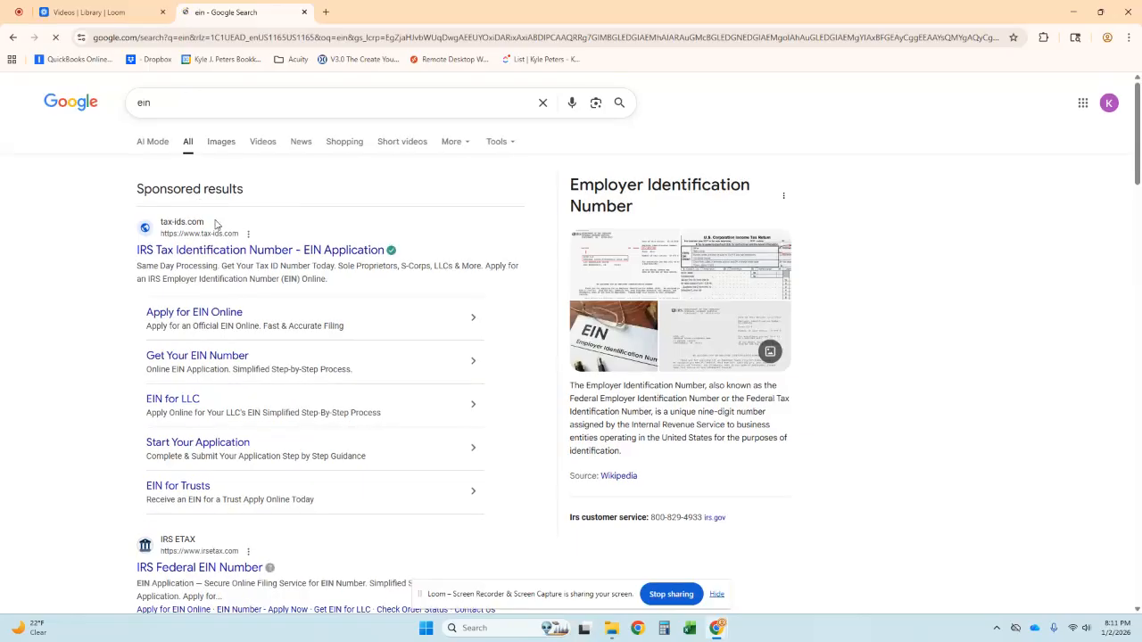
scroll(214, 224, down, 1)
scroll(214, 225, down, 4)
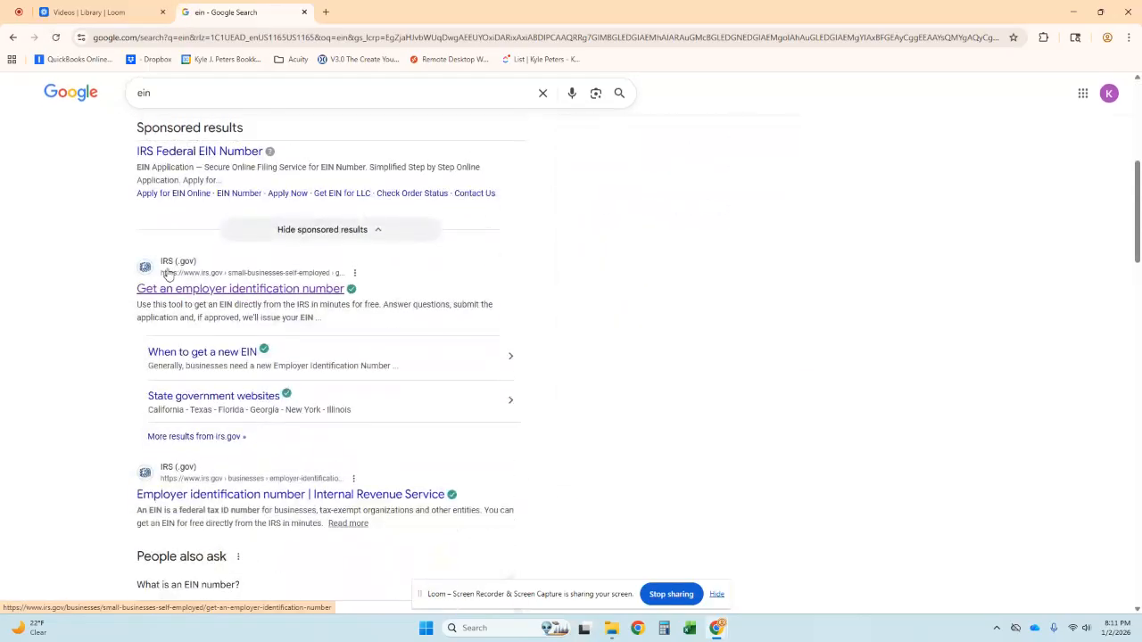
click(257, 296)
scroll(576, 336, down, 6)
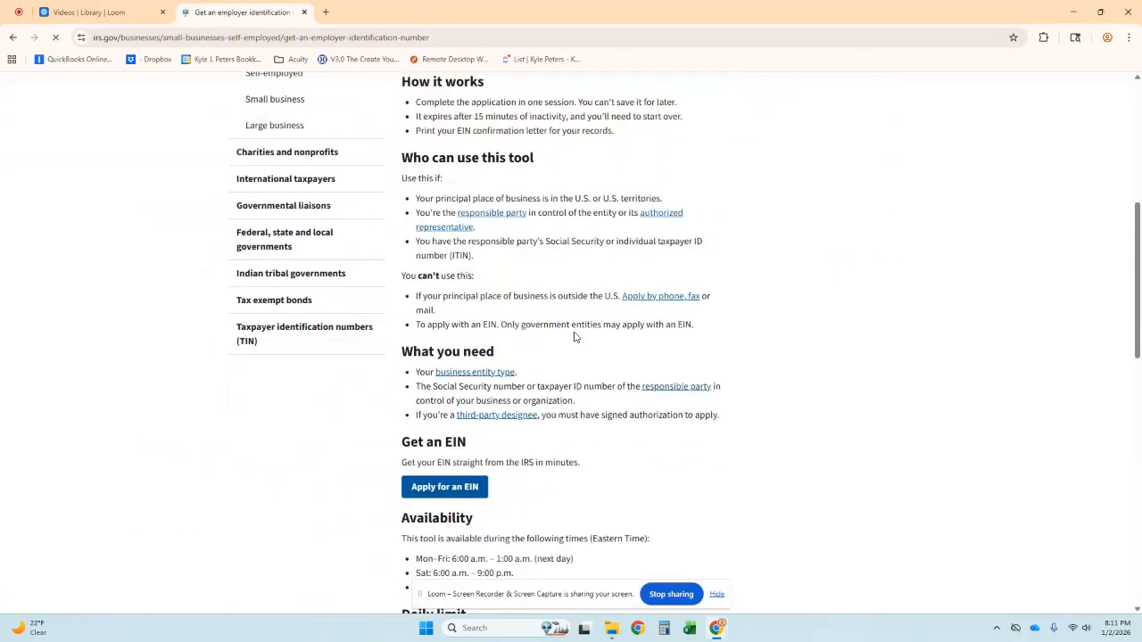
click(452, 214)
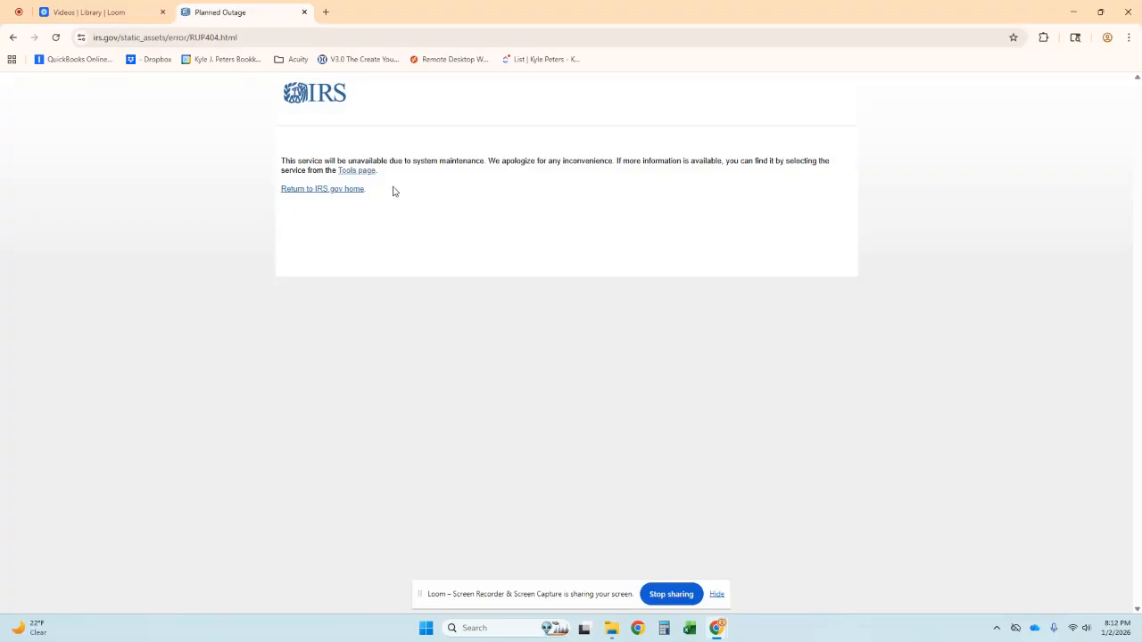
Search for "quickbooks online" in a new browser tab and open the Intuit QuickBooks Online plans page.
click(323, 11)
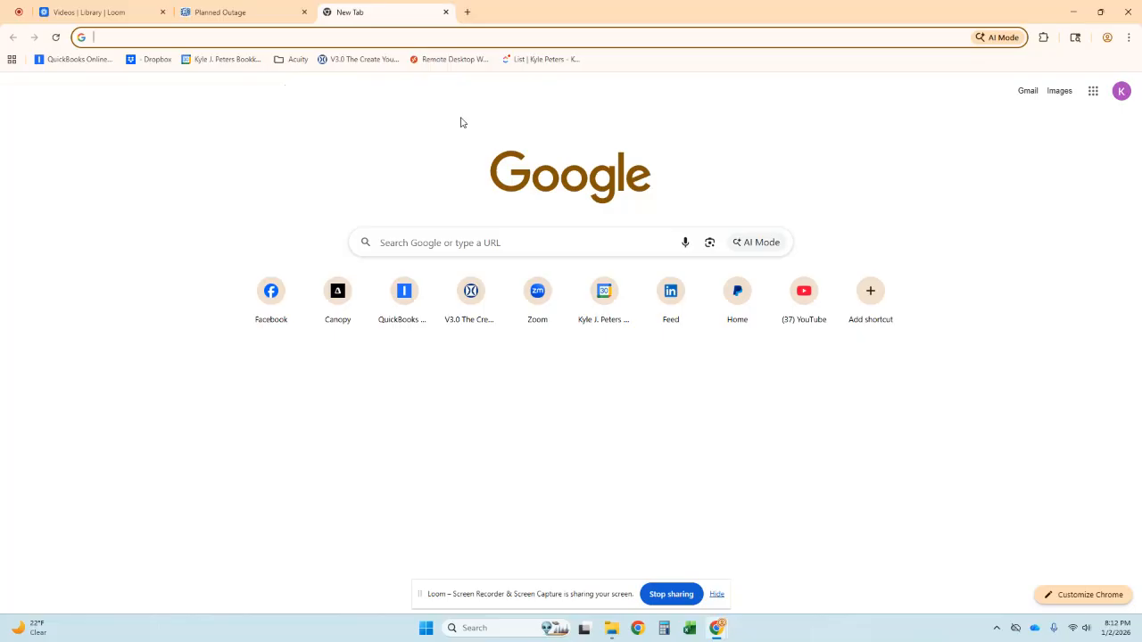
text(quickbooks)
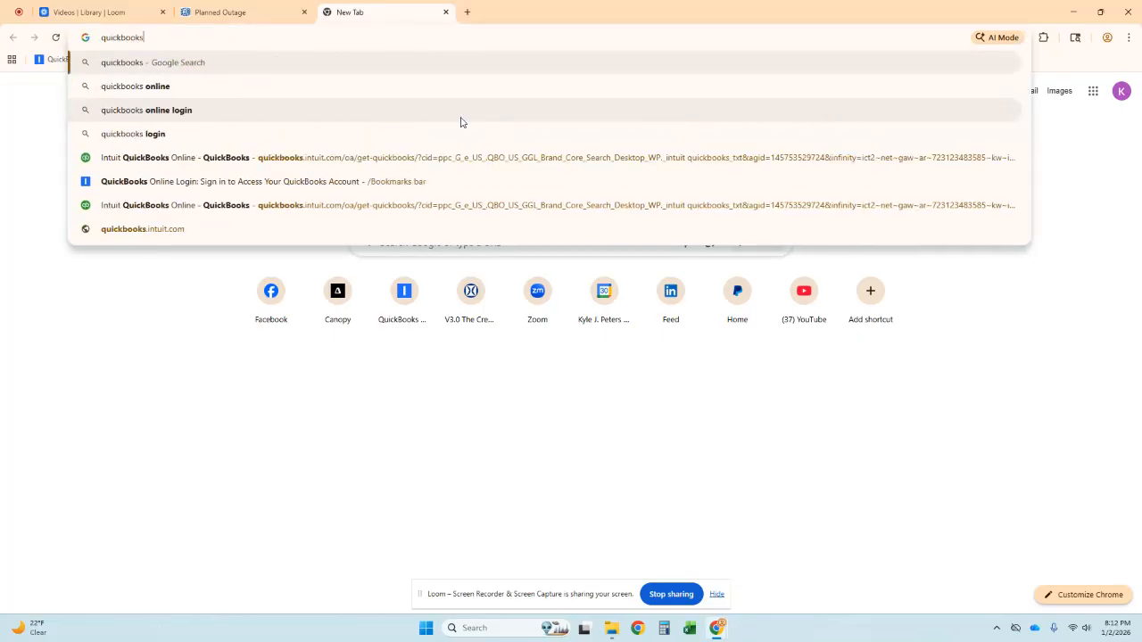
text( onlin)
key(Return)
scroll(342, 333, down, 3)
click(209, 198)
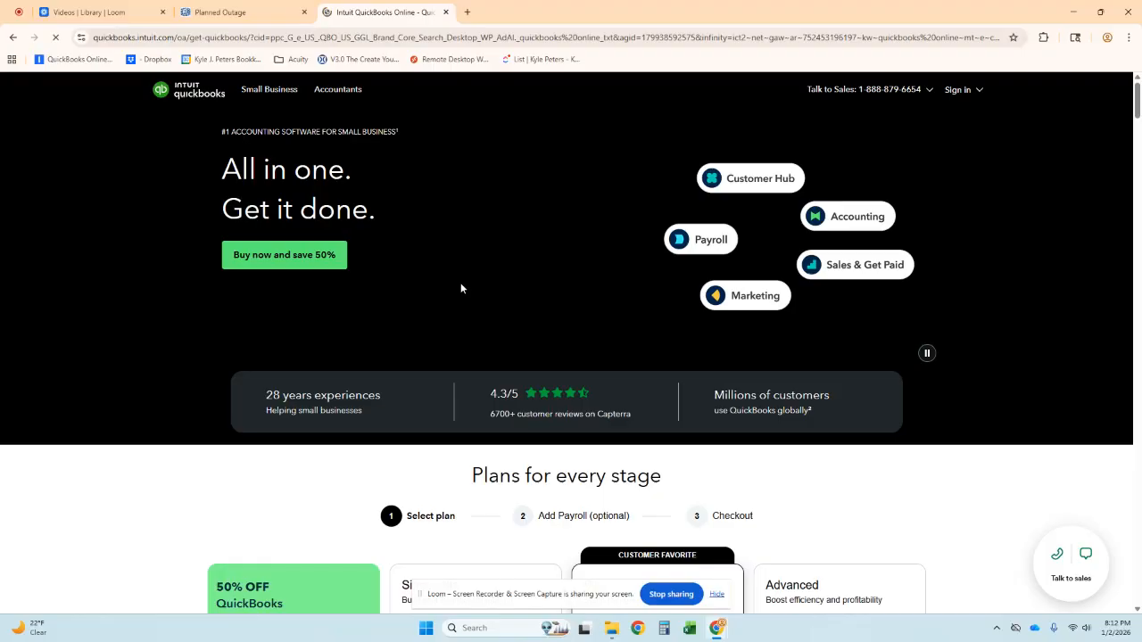
Choose the Simple Start plan for QuickBooks Online and continue without payroll.
scroll(461, 288, down, 4)
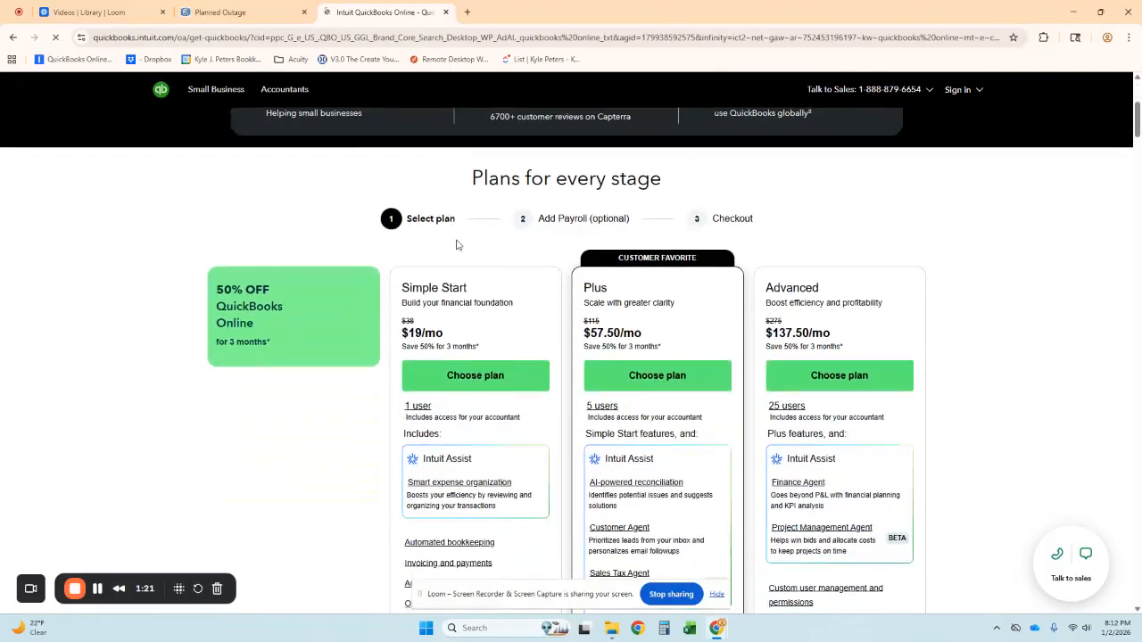
scroll(382, 221, down, 1)
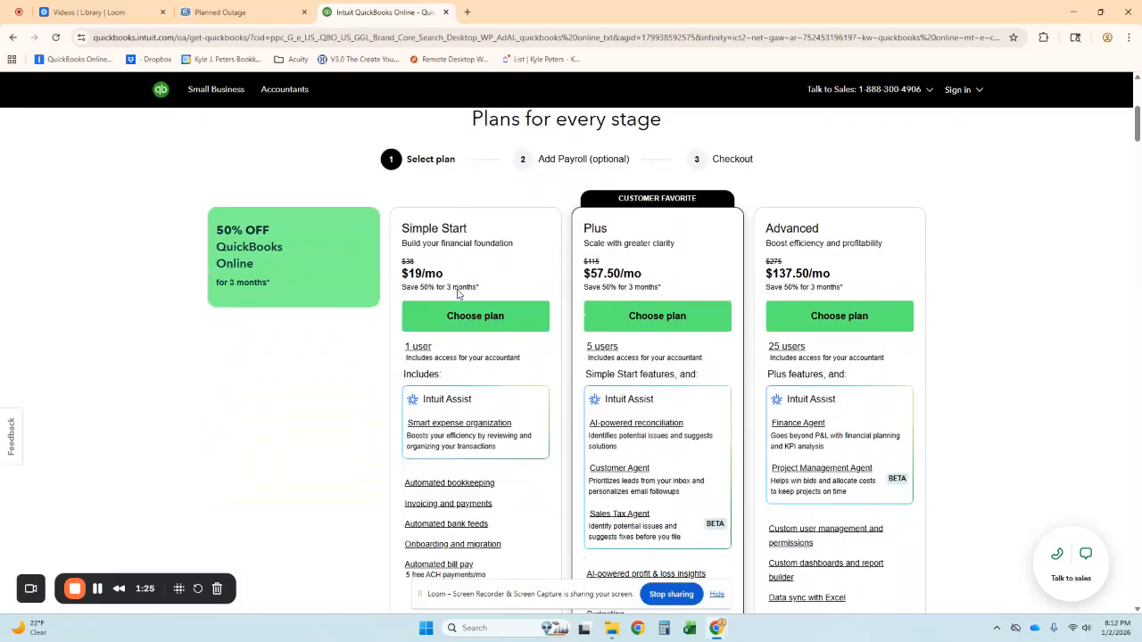
scroll(460, 304, down, 1)
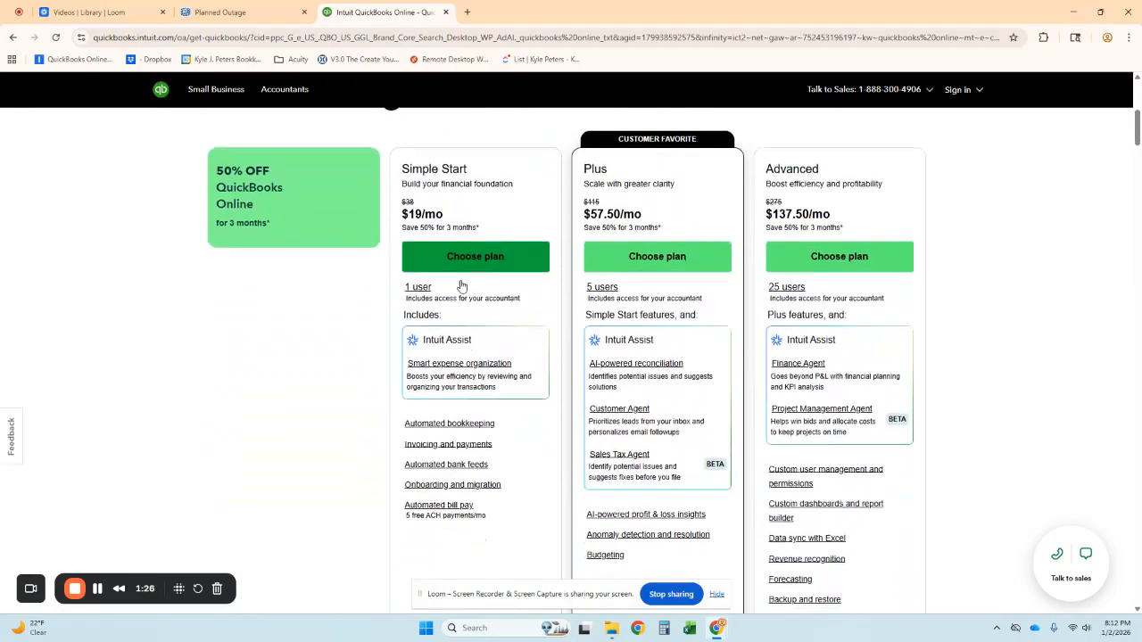
click(957, 90)
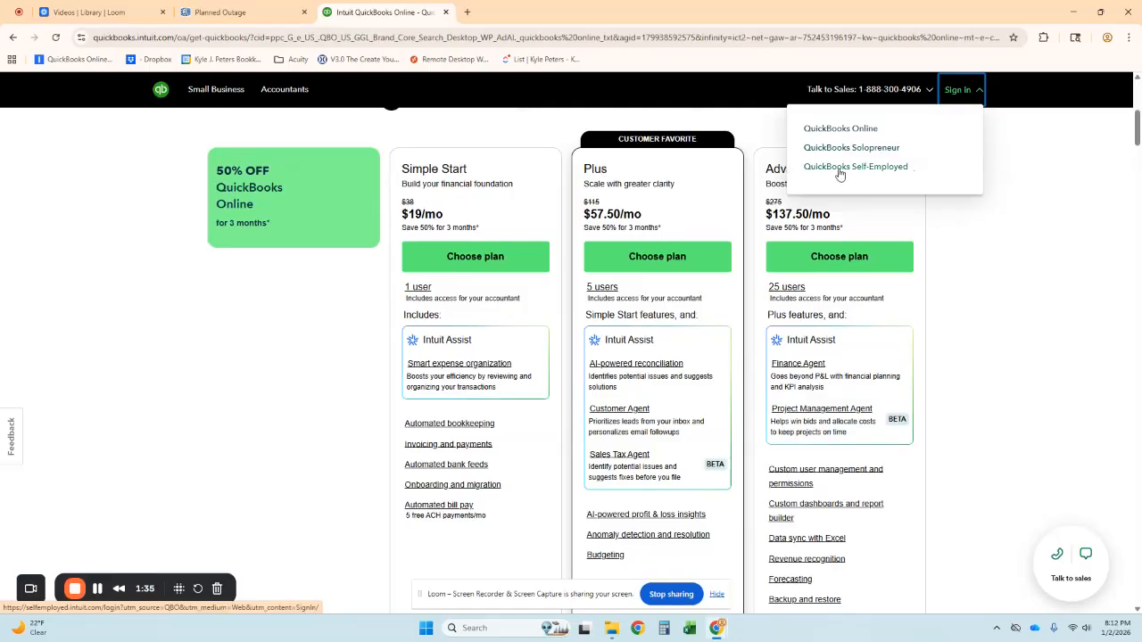
mouse_move(463, 287)
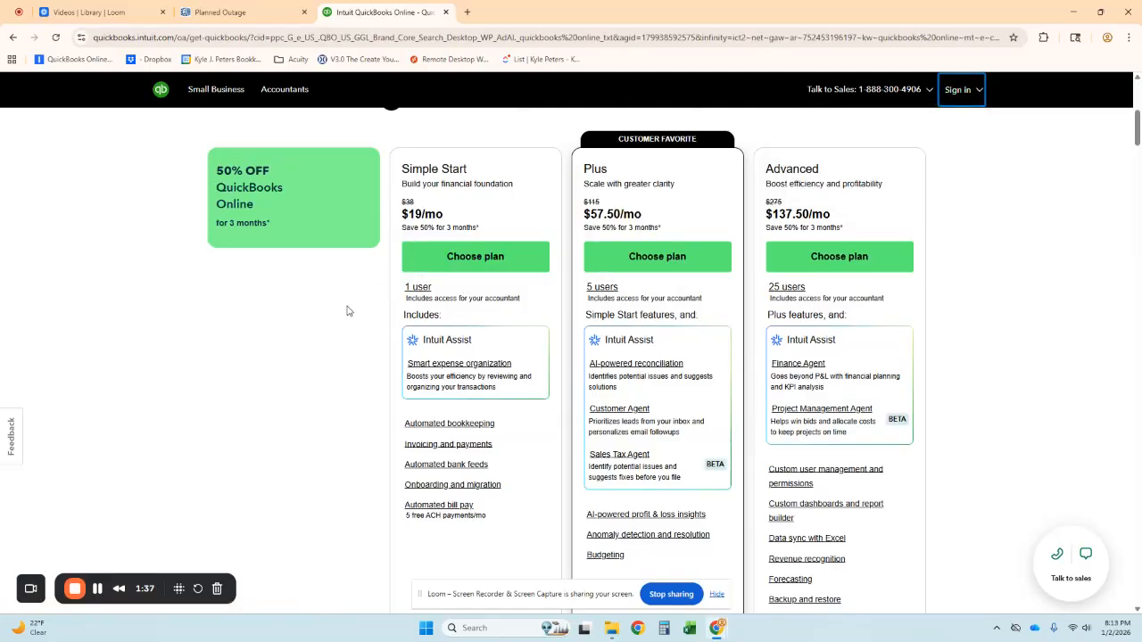
click(457, 264)
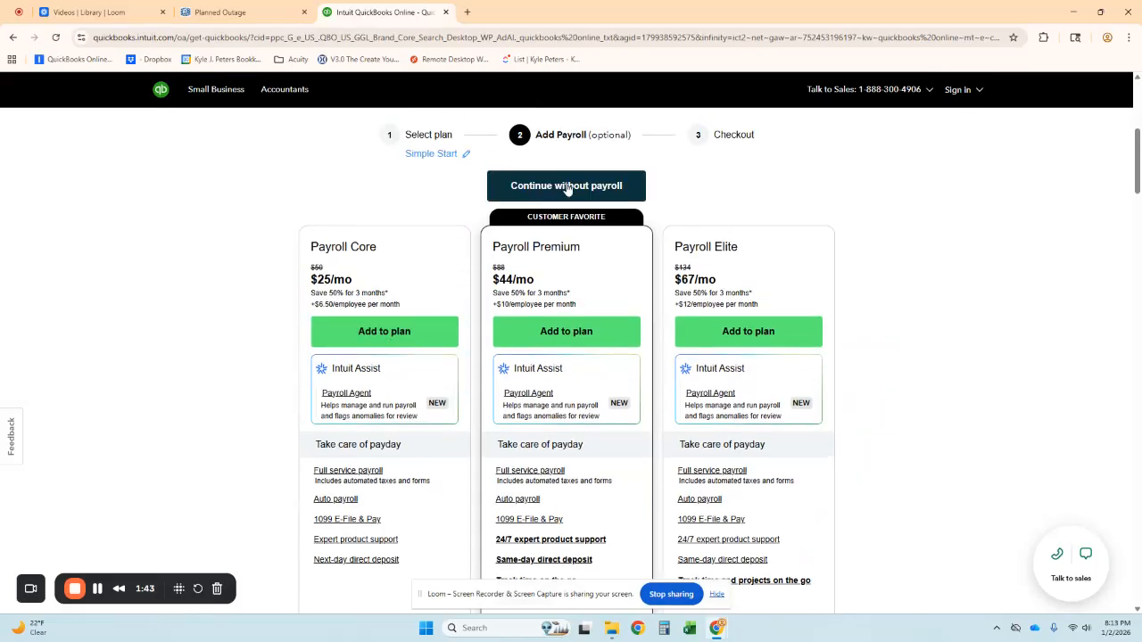
click(567, 187)
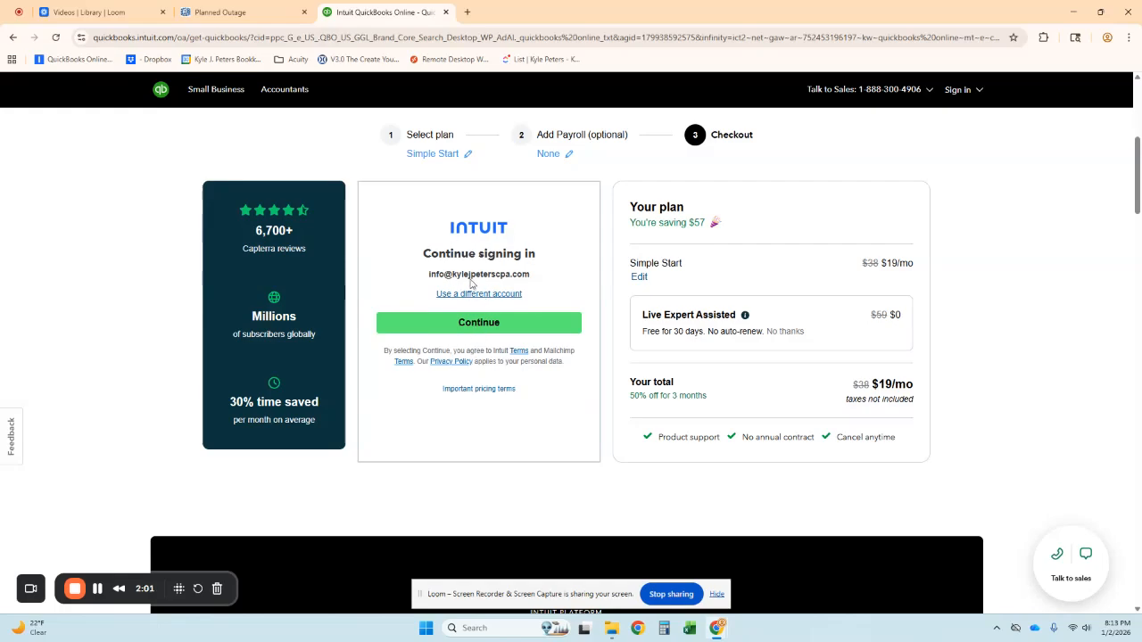
Continue signing in at checkout with the Intuit account e-mail already shown and proceed to the billing information form.
drag(429, 276, 535, 274)
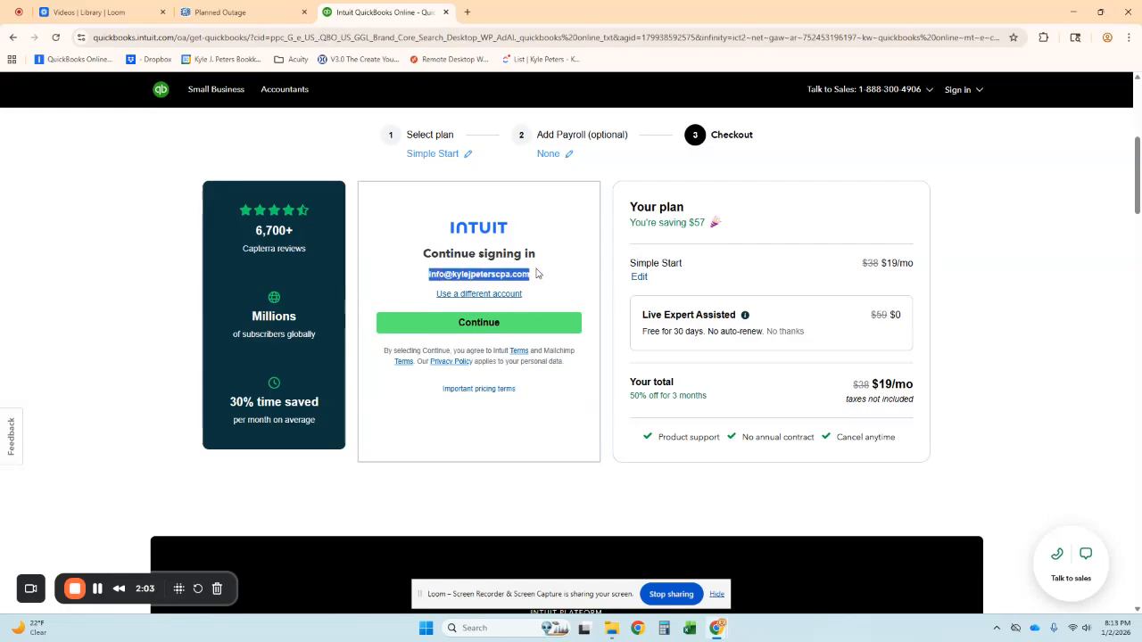
click(479, 328)
scroll(500, 326, down, 1)
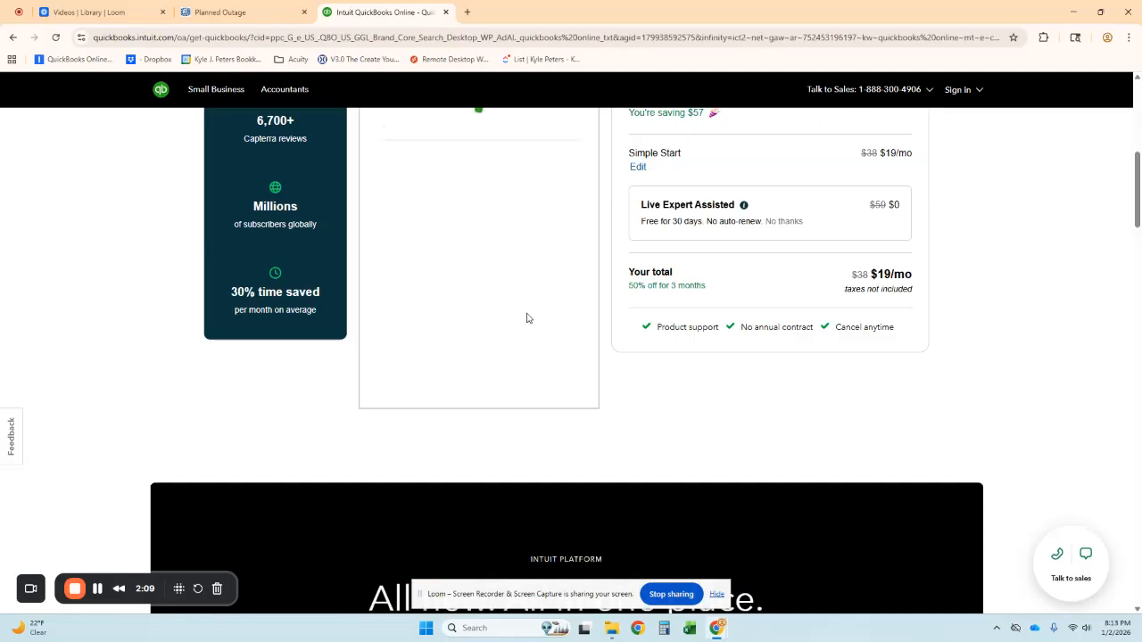
scroll(533, 324, up, 1)
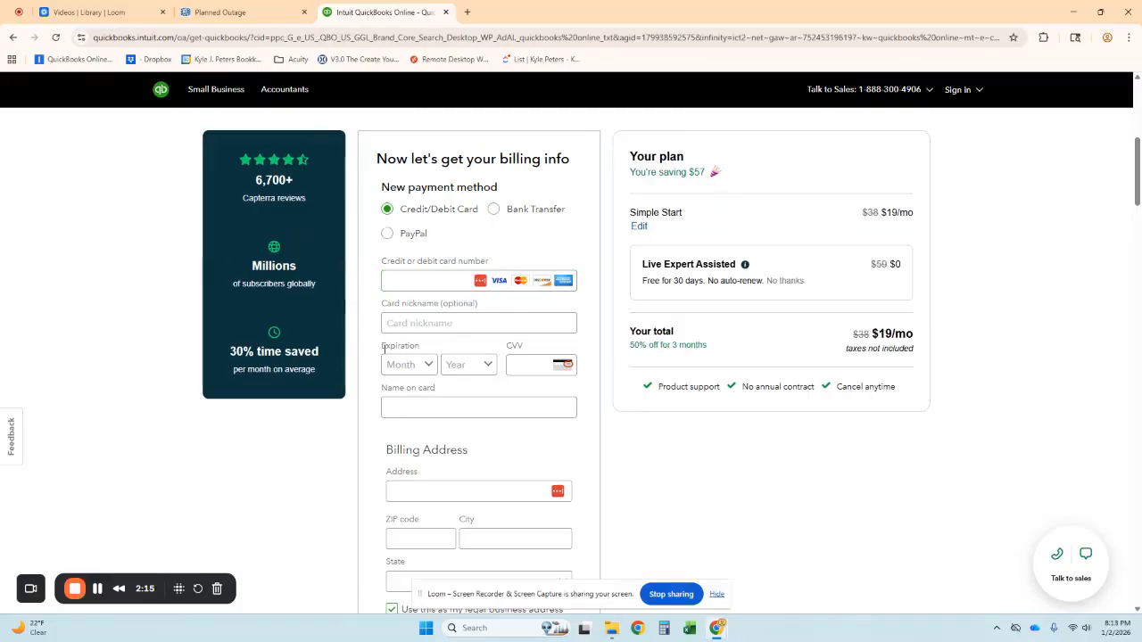
Move the QuickBooks tab into its own maximized window and dismiss the offers to save the address and card.
drag(404, 15, 1141, 35)
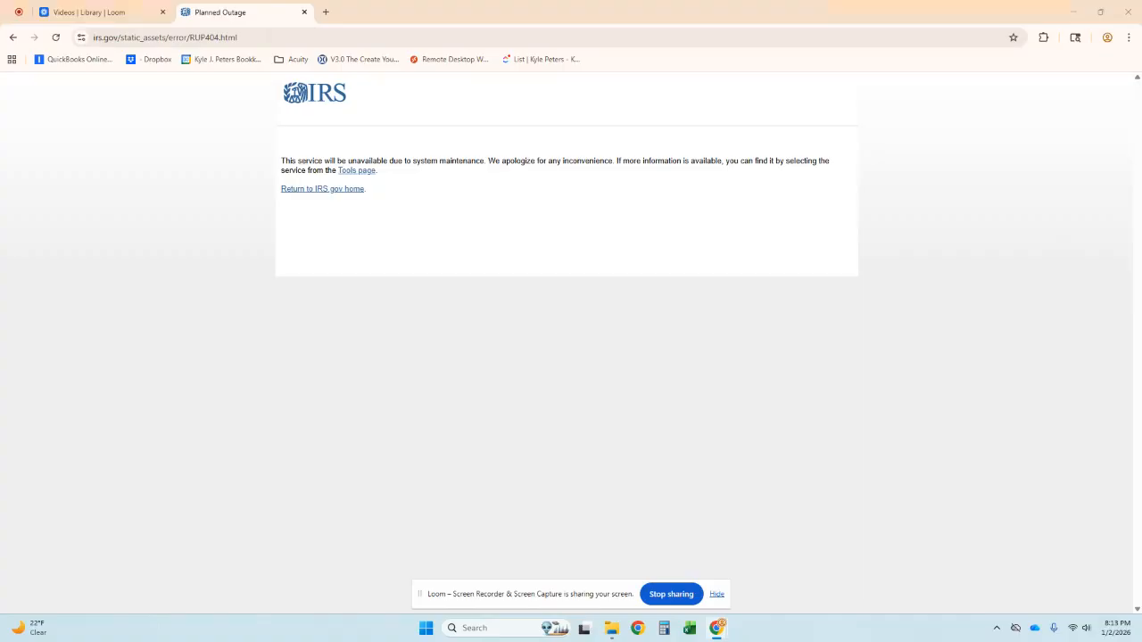
drag(1141, 89, 327, 103)
click(751, 149)
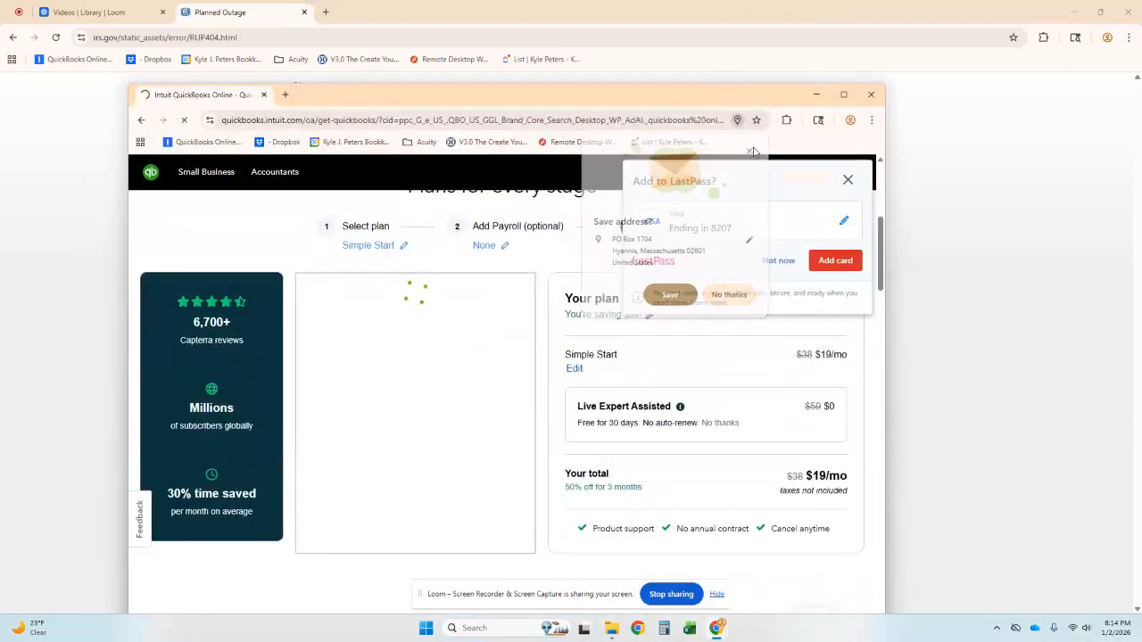
click(843, 93)
click(1108, 100)
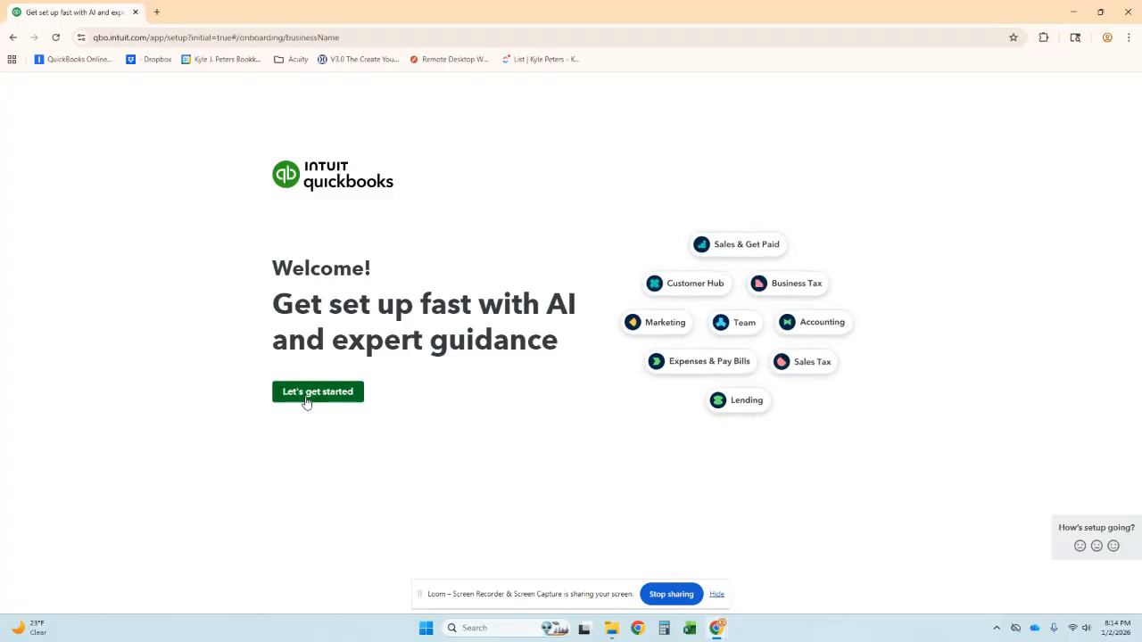
Start the company setup and submit "Fictitious Electrical Inc" as the legal business name, correcting its spelling.
click(304, 398)
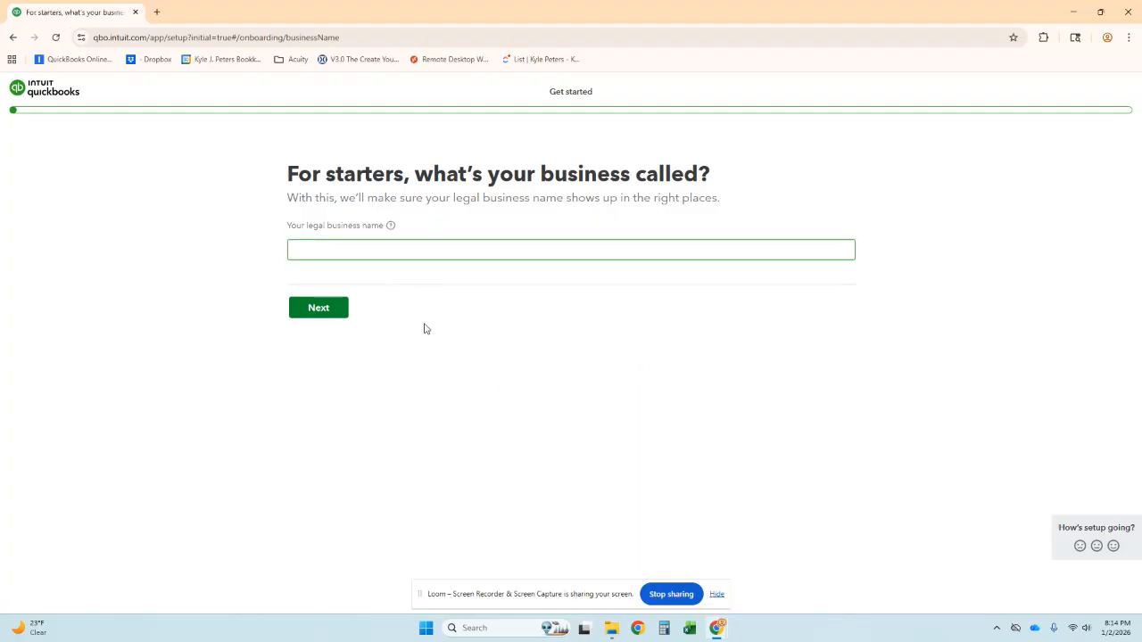
click(450, 256)
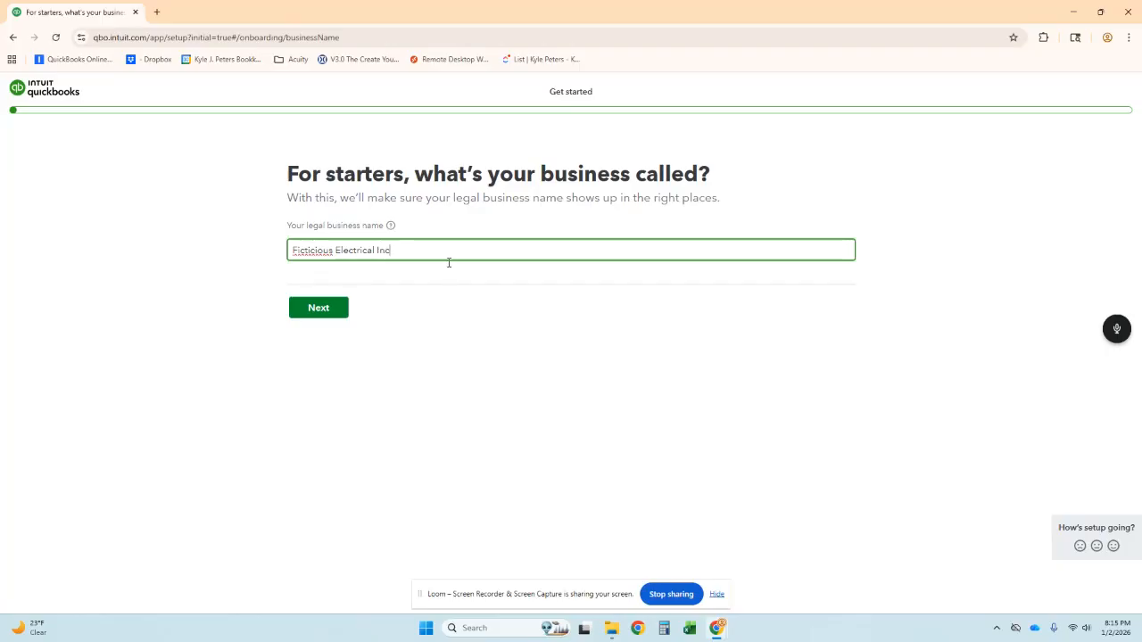
right_click(319, 249)
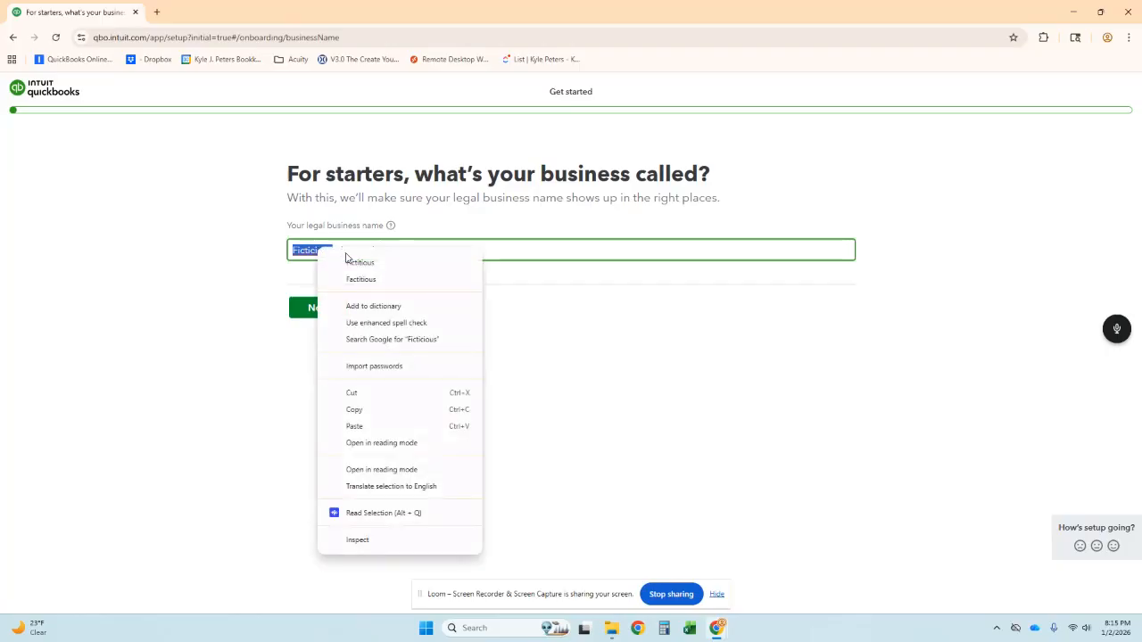
click(349, 259)
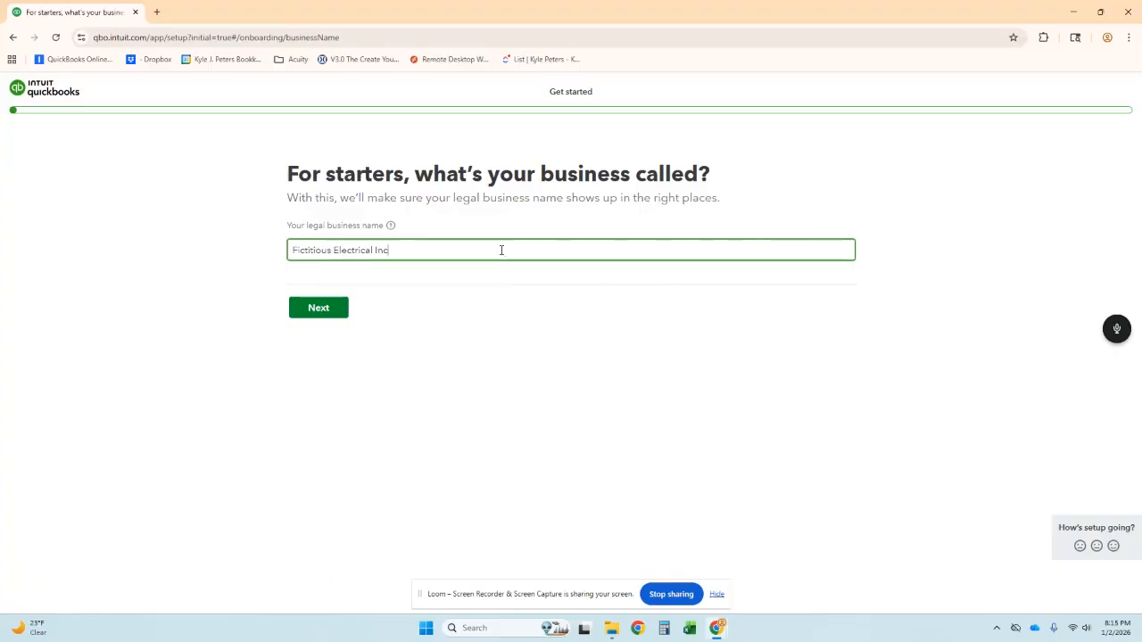
click(316, 307)
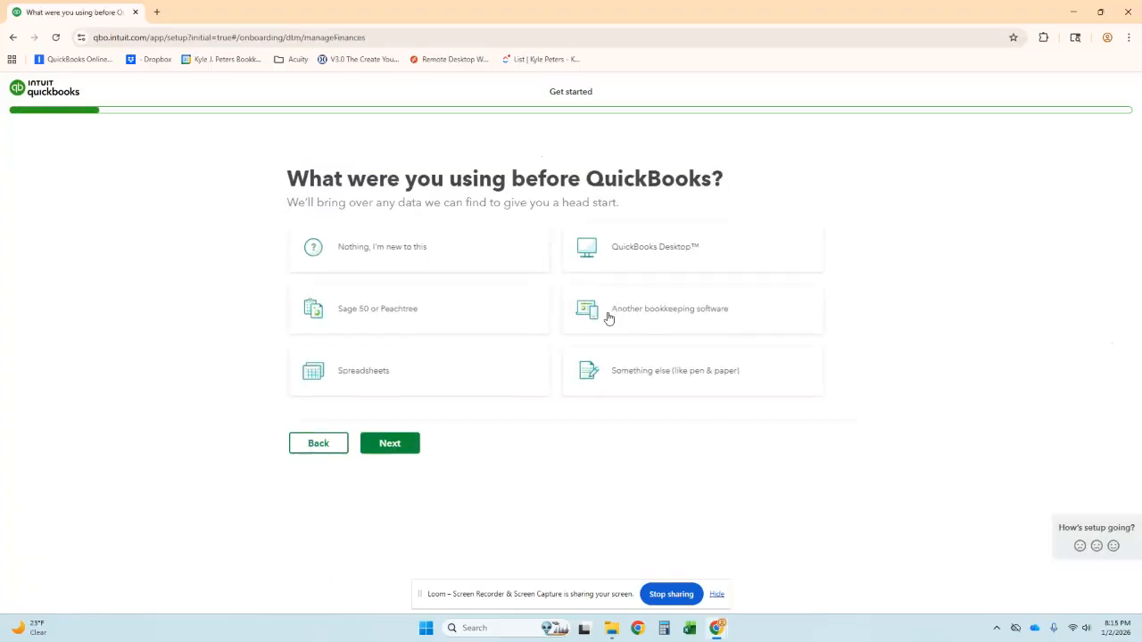
Answer "Nothing, I'm new to this" for what was used before QuickBooks and skip the business website to enter details manually.
click(387, 245)
click(383, 475)
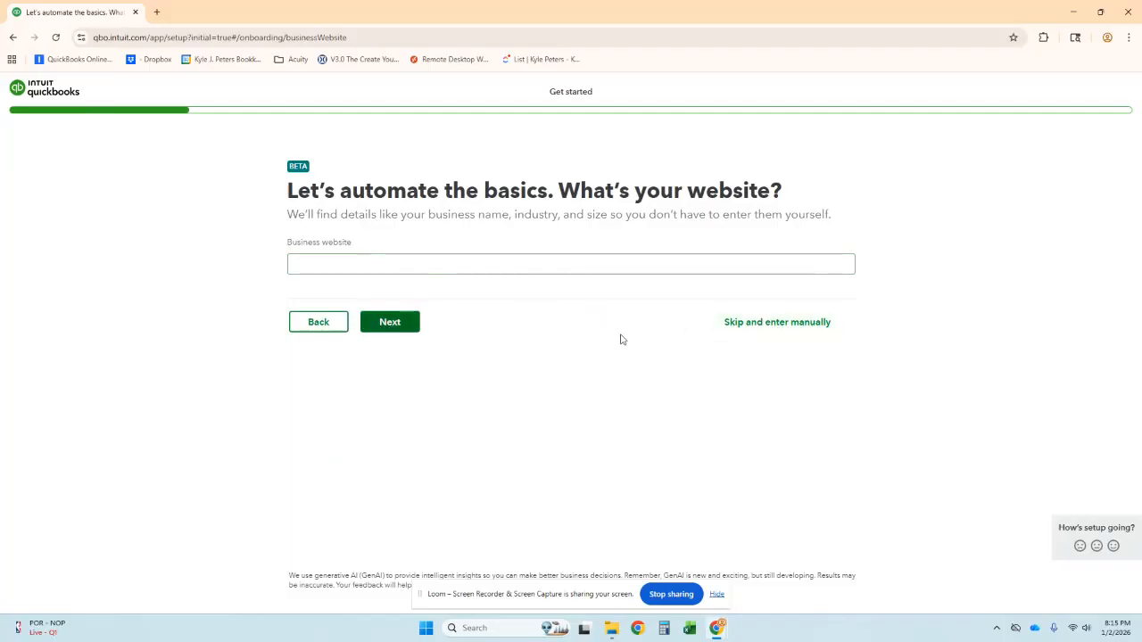
click(767, 323)
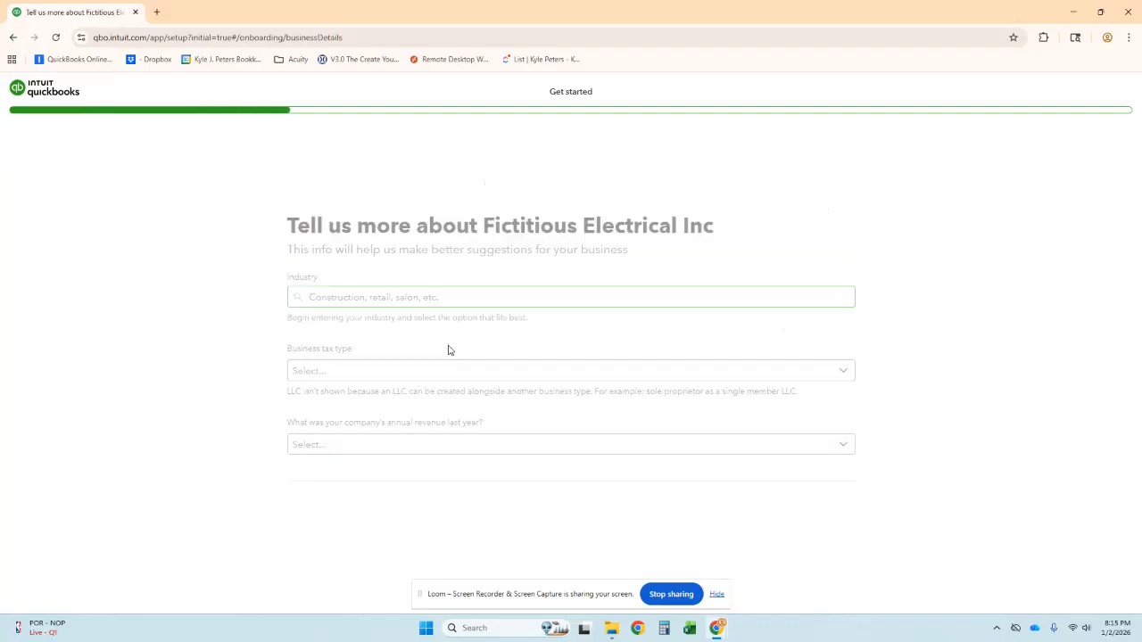
Find the industry with "contractor" and set it to "Electrical contractors and other wiring installation contractors".
click(451, 242)
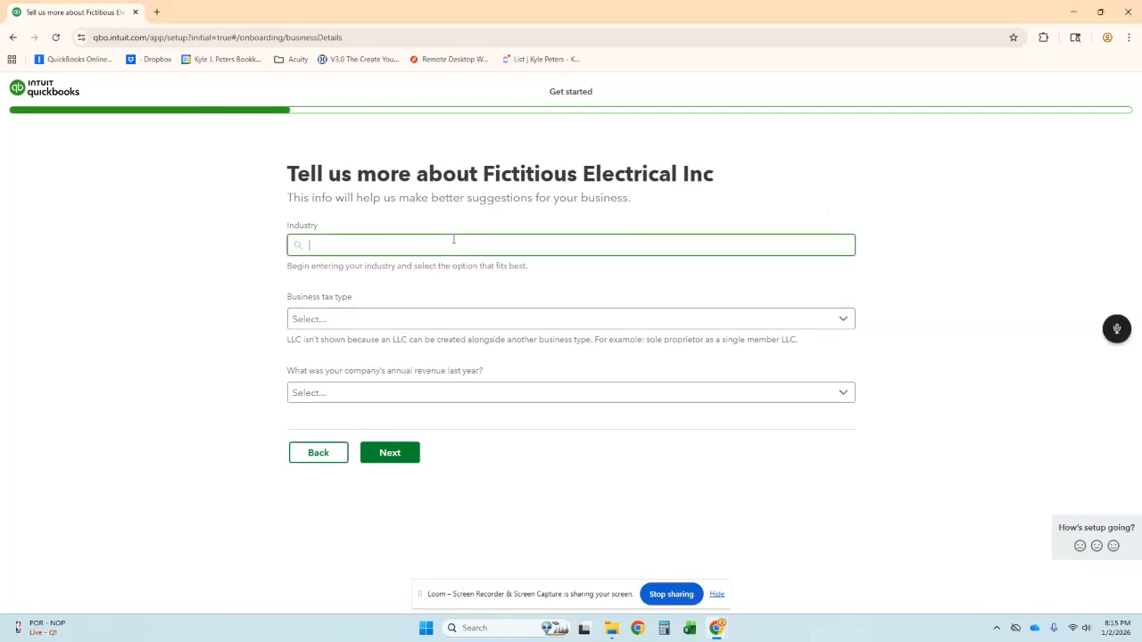
text(contra)
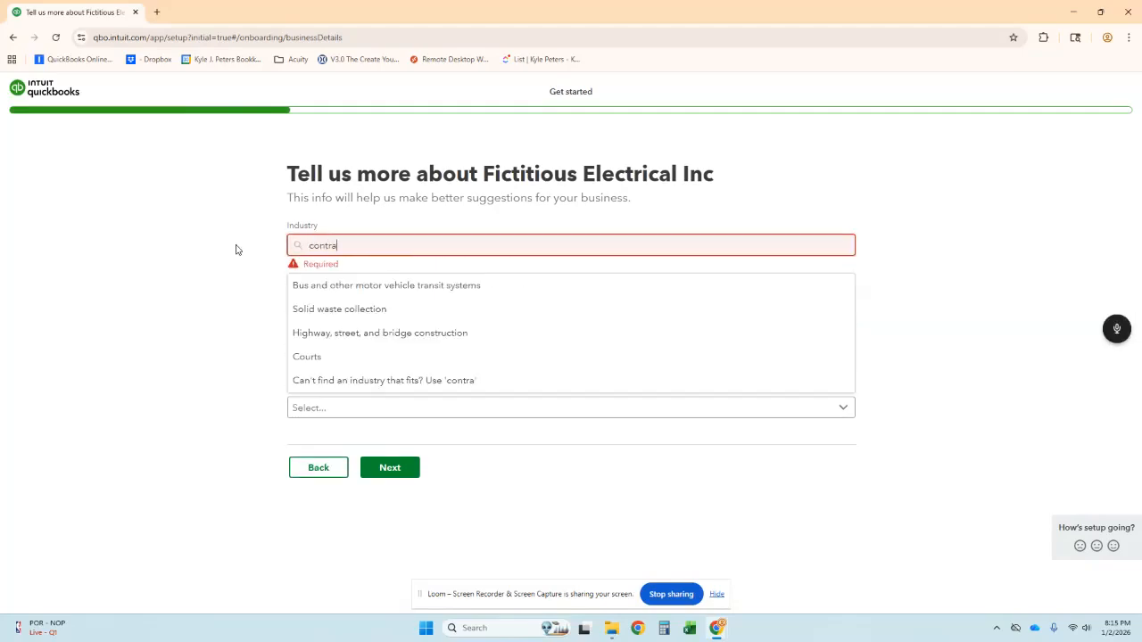
text(ct)
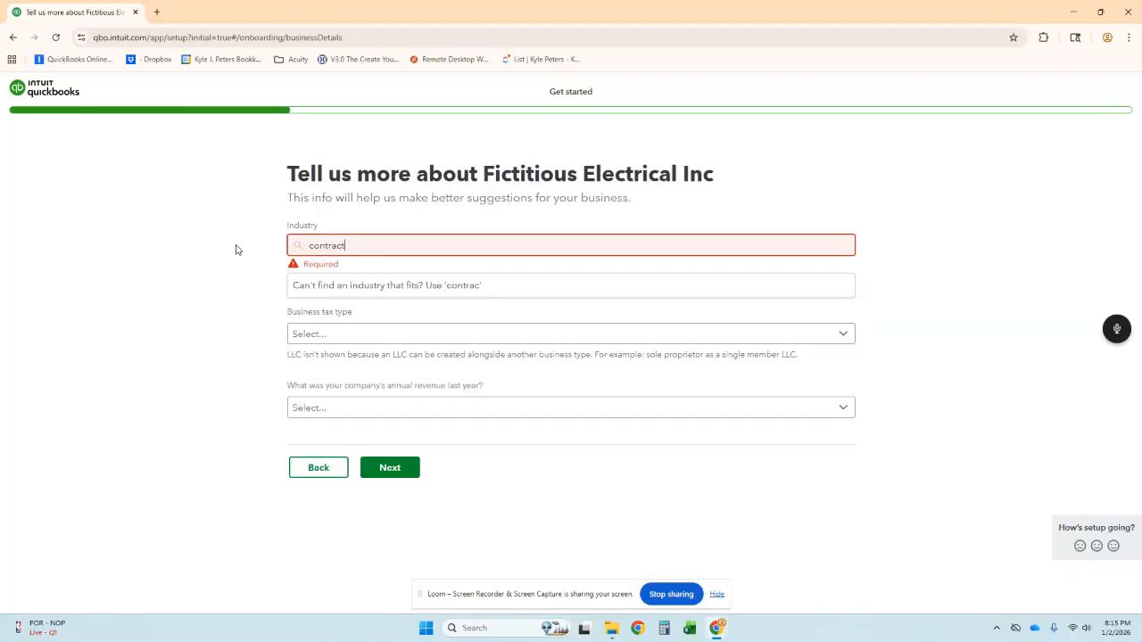
text(or)
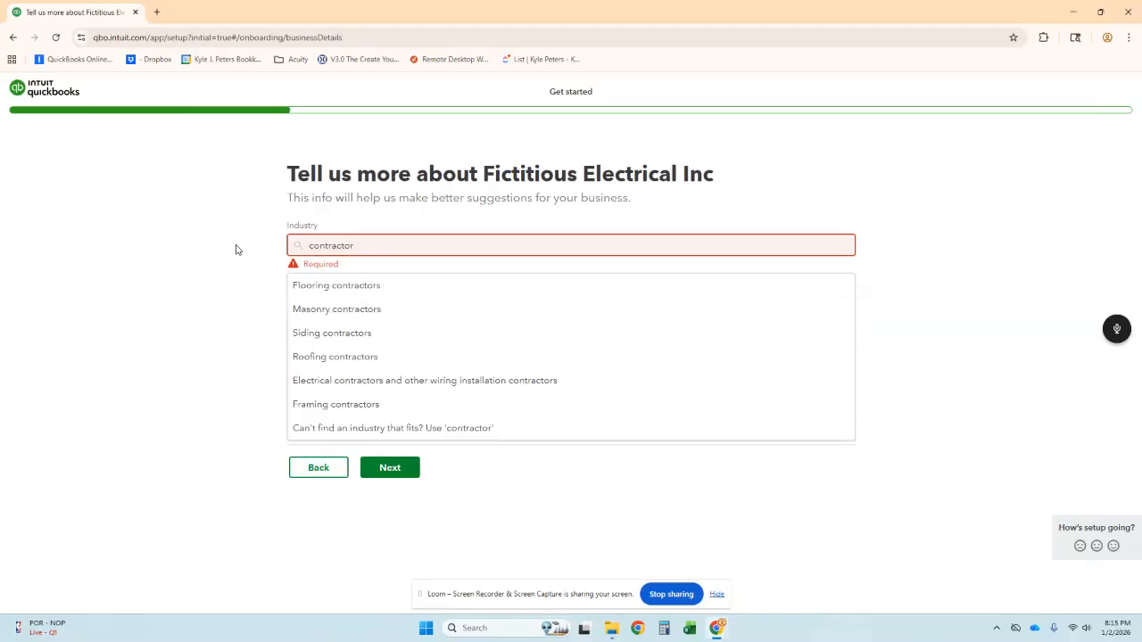
click(332, 382)
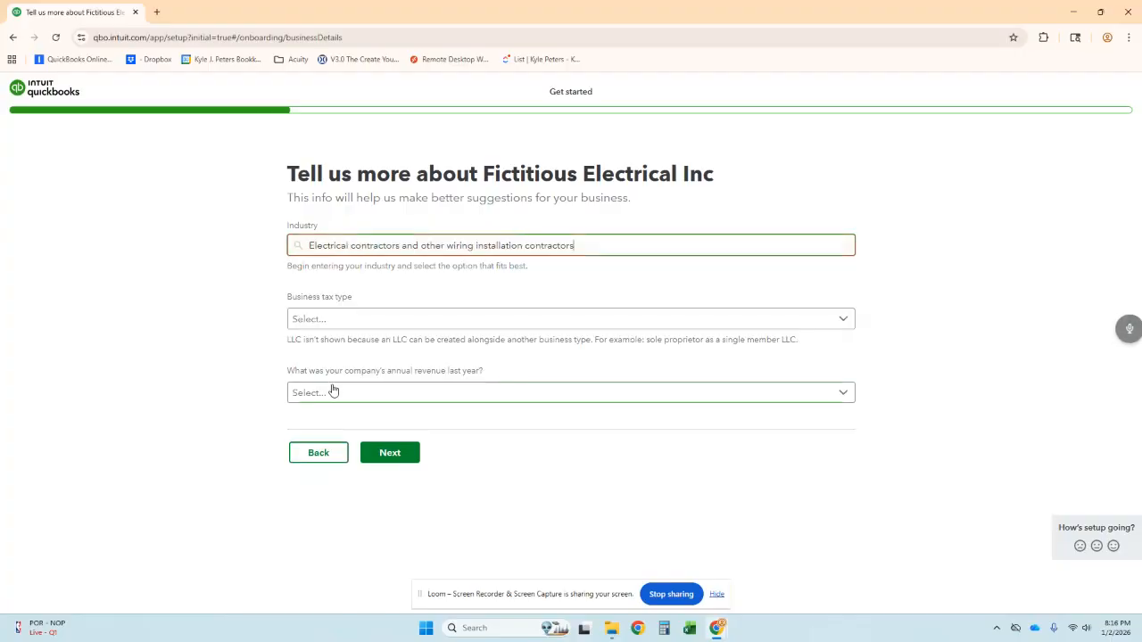
Set the business tax type to "Sole proprietor" and last year's revenue to "Less than 1.0M USD", and submit the business details.
click(445, 319)
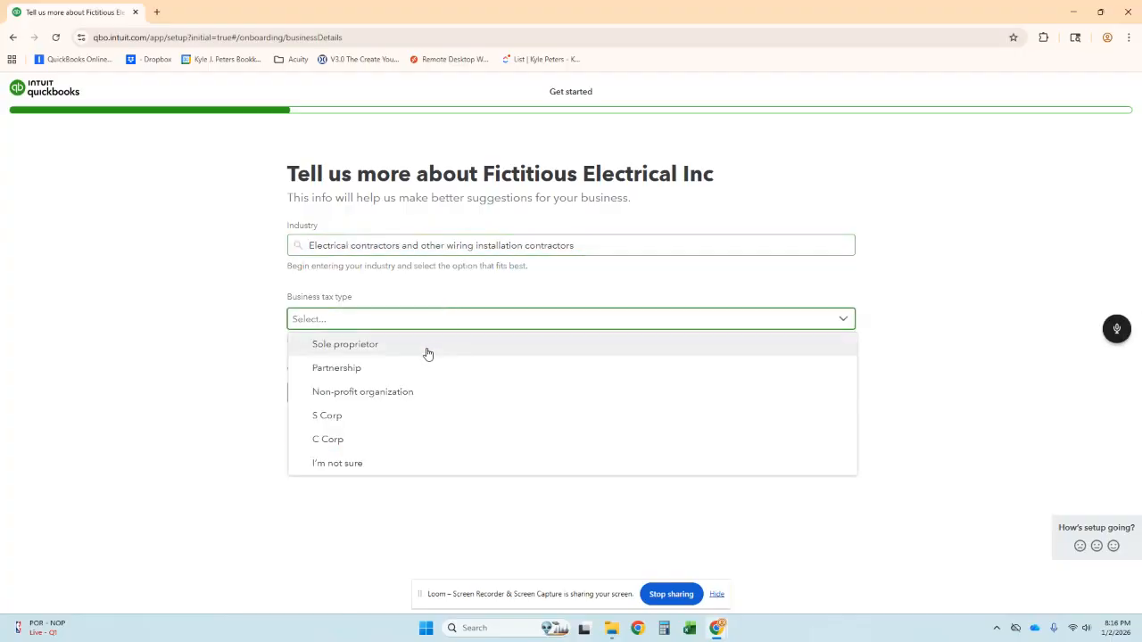
click(390, 347)
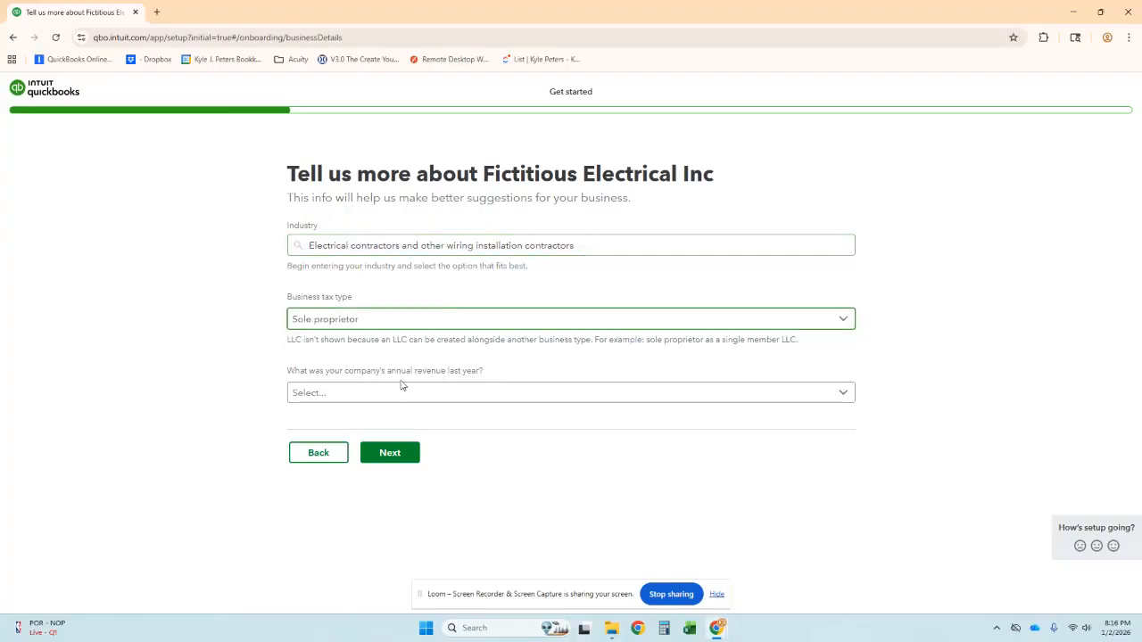
click(387, 401)
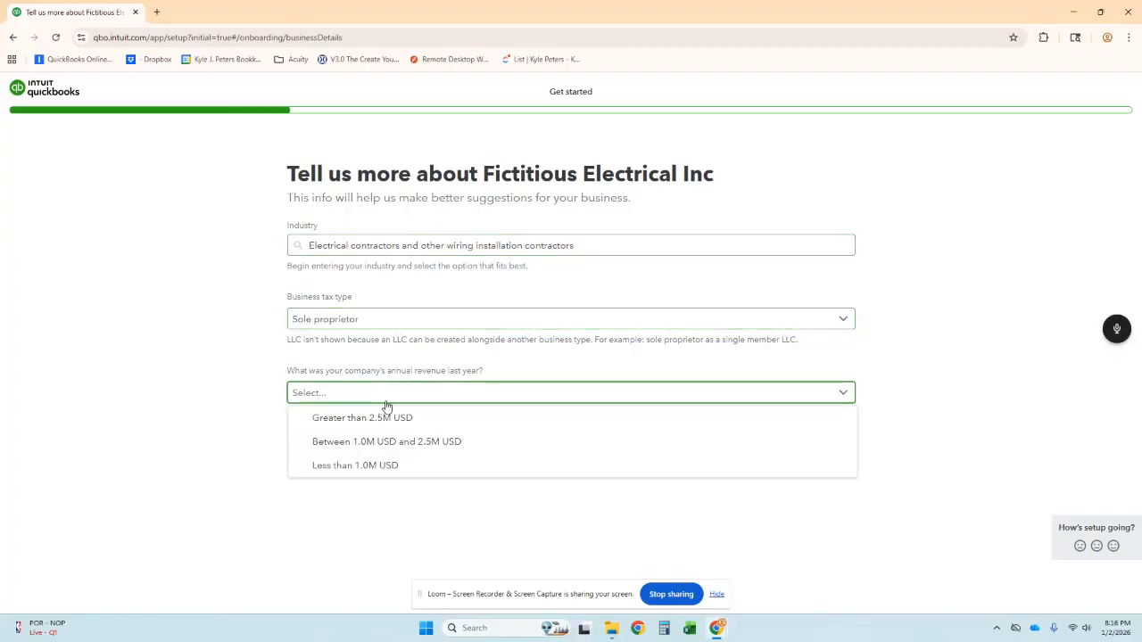
click(364, 471)
click(395, 454)
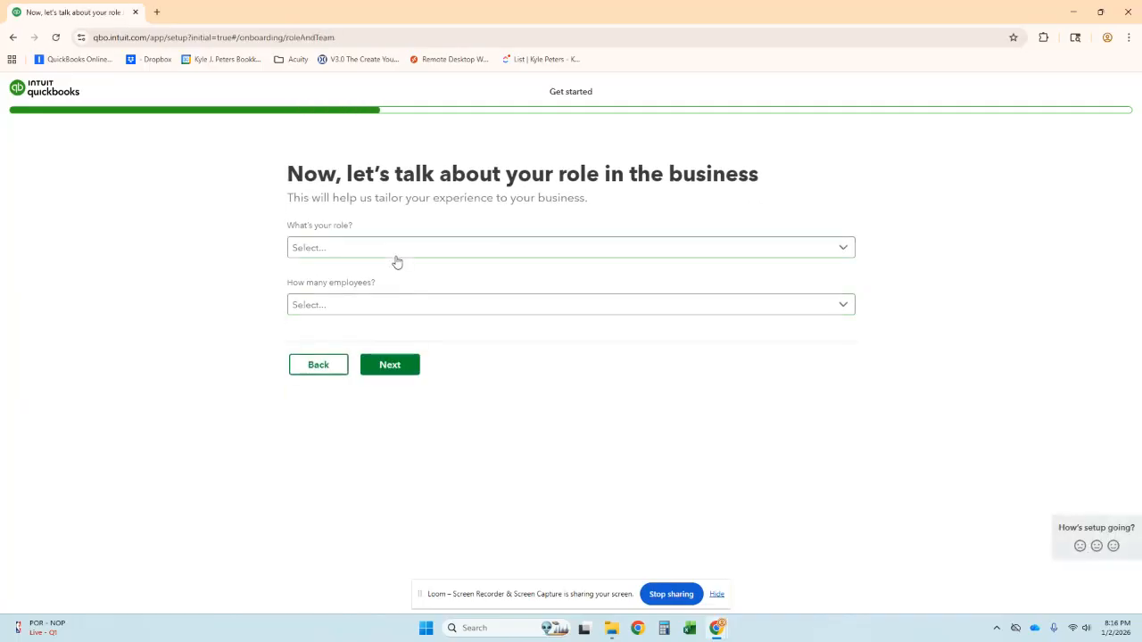
Set the role to "Owner or partner" and the number of employees to "Just the owner(s)", and continue the setup.
click(393, 254)
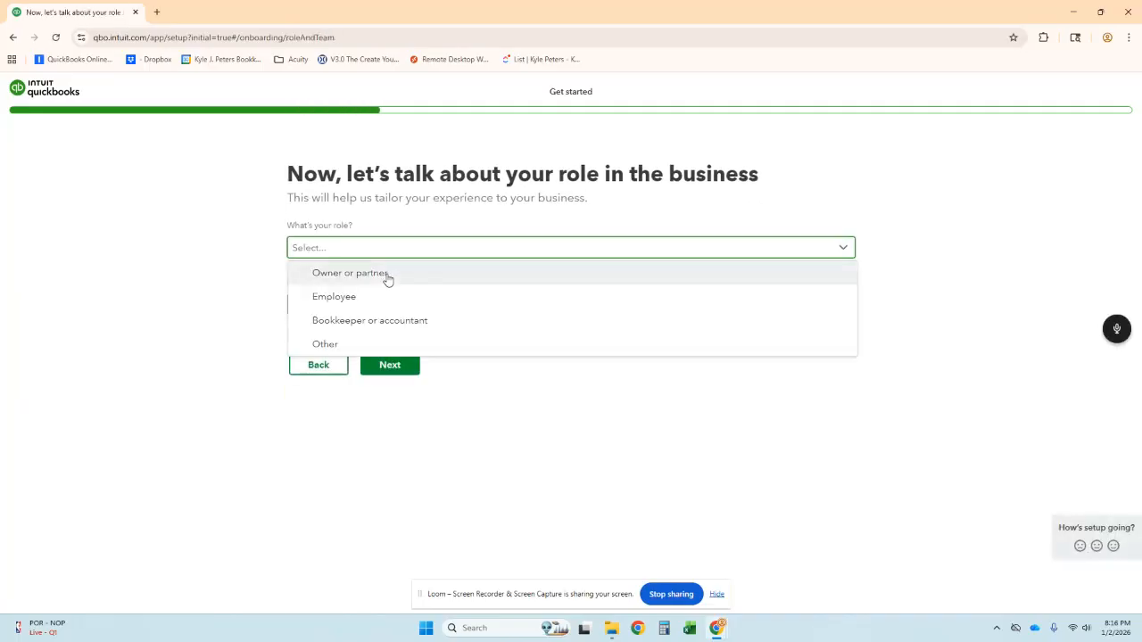
click(388, 276)
click(365, 307)
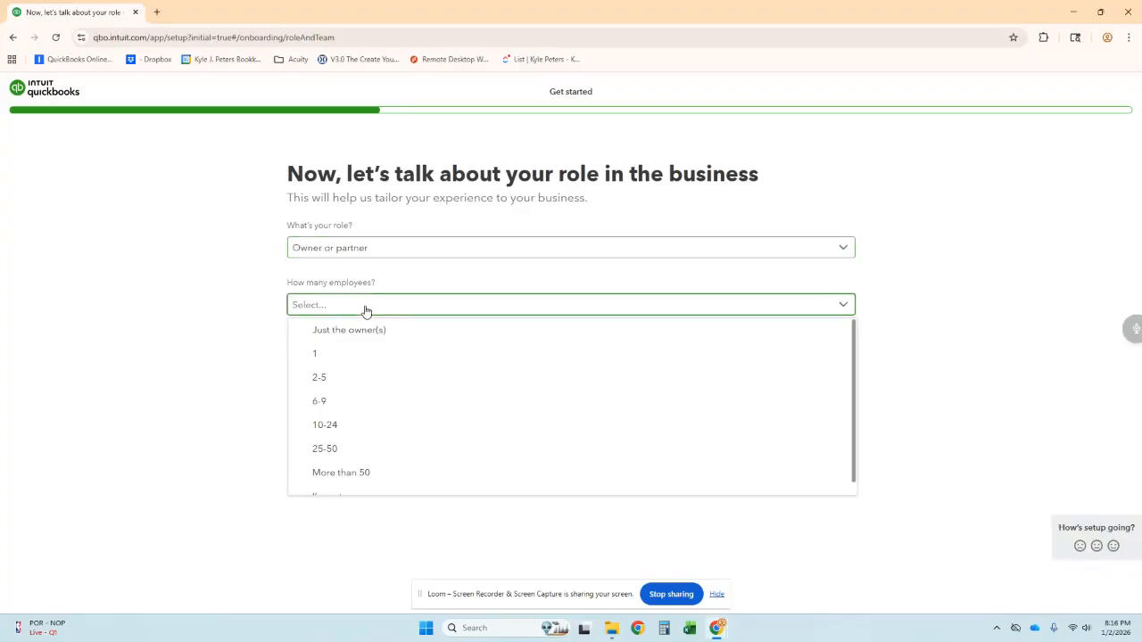
click(369, 331)
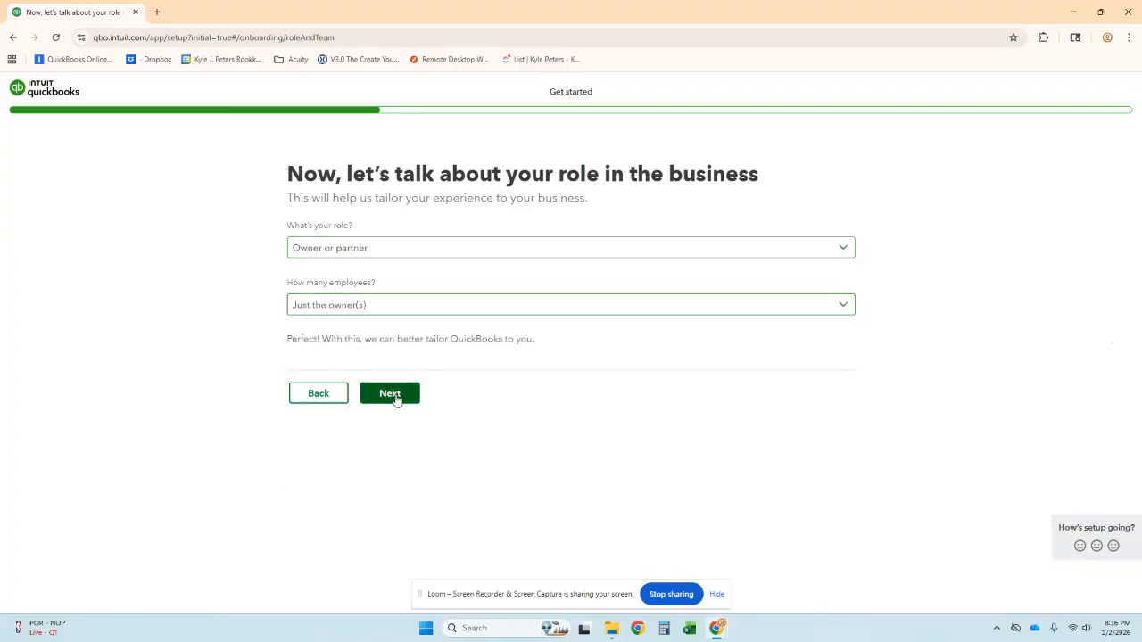
click(395, 400)
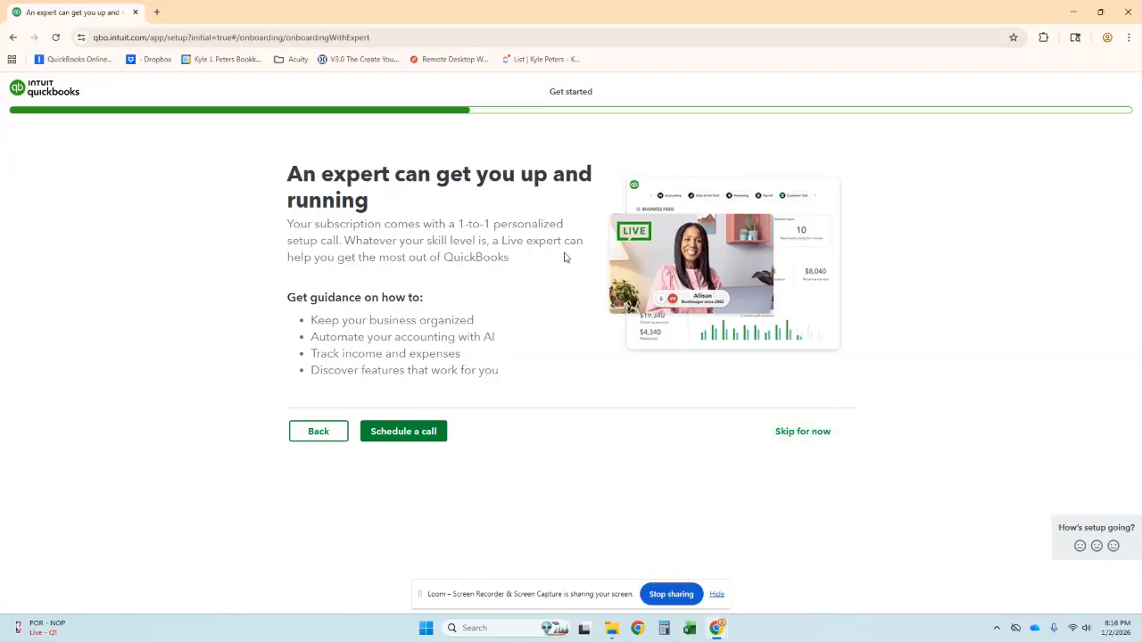
Skip the expert setup call, dismiss the expert help tip and choose linking a bank or credit card as the first task.
click(801, 432)
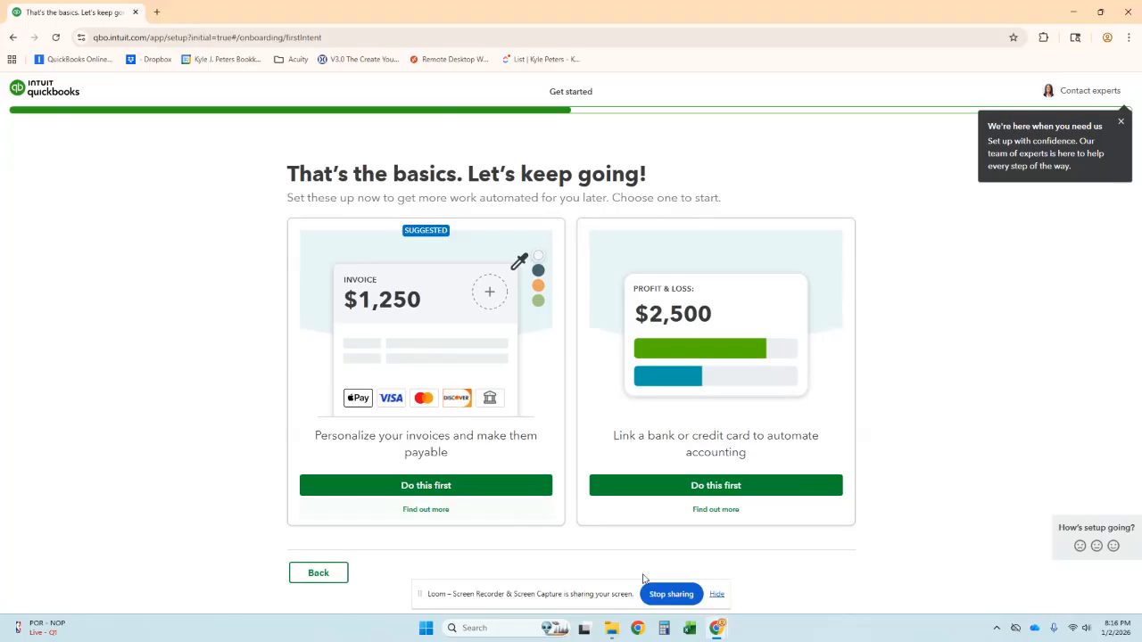
click(1122, 122)
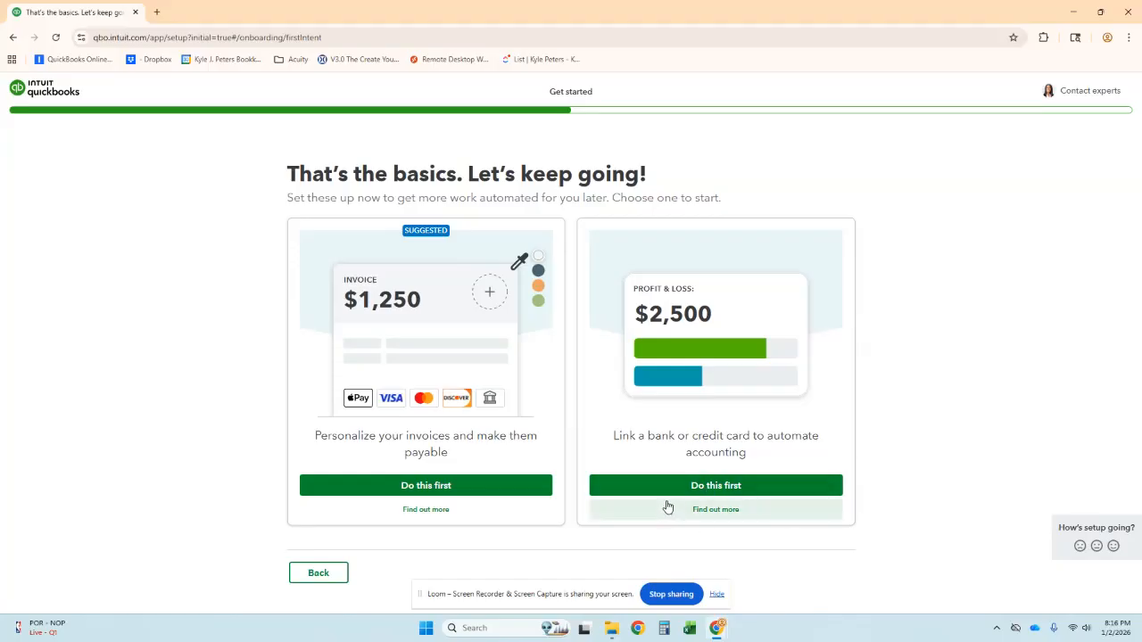
click(719, 486)
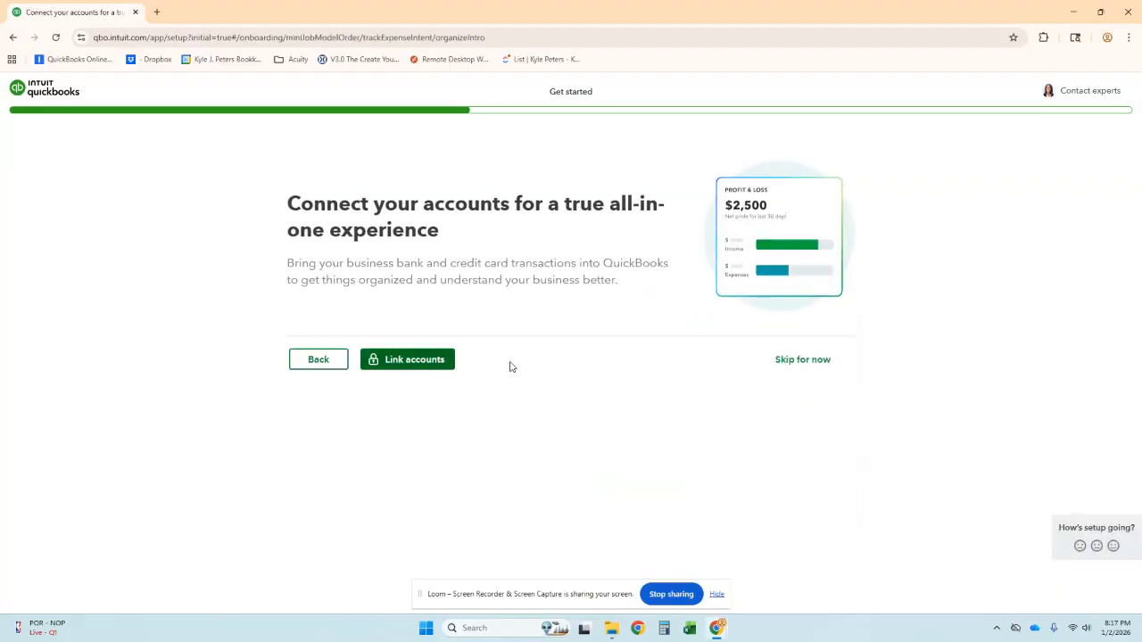
Skip all remaining setup offers, from account linking through the choice of QuickBooks tasks, to reach the company's home page.
click(814, 362)
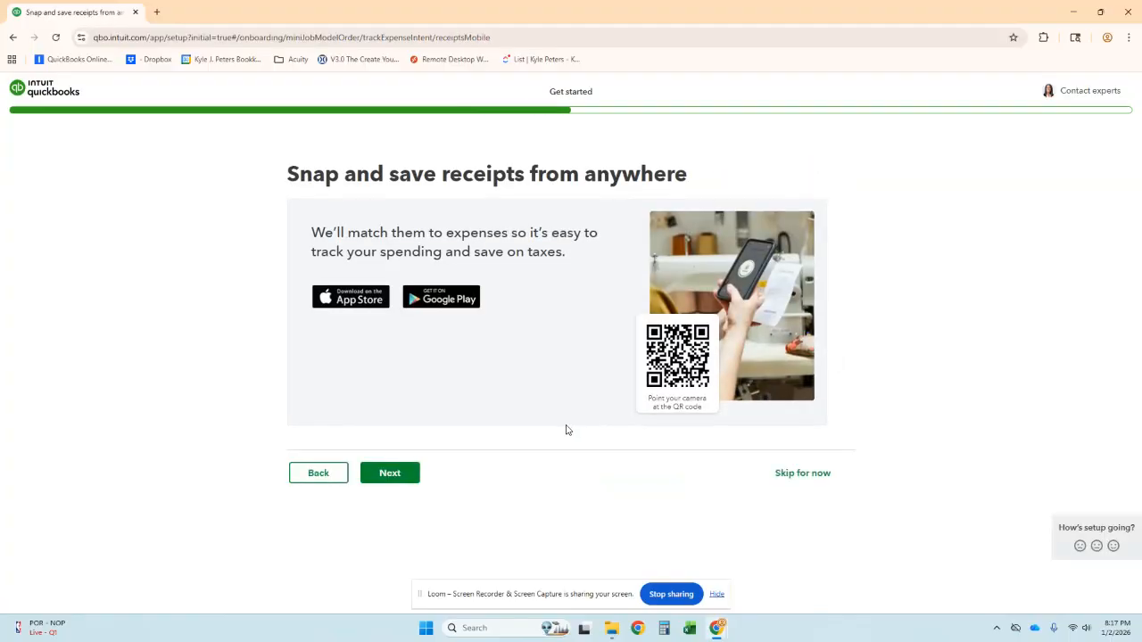
click(803, 477)
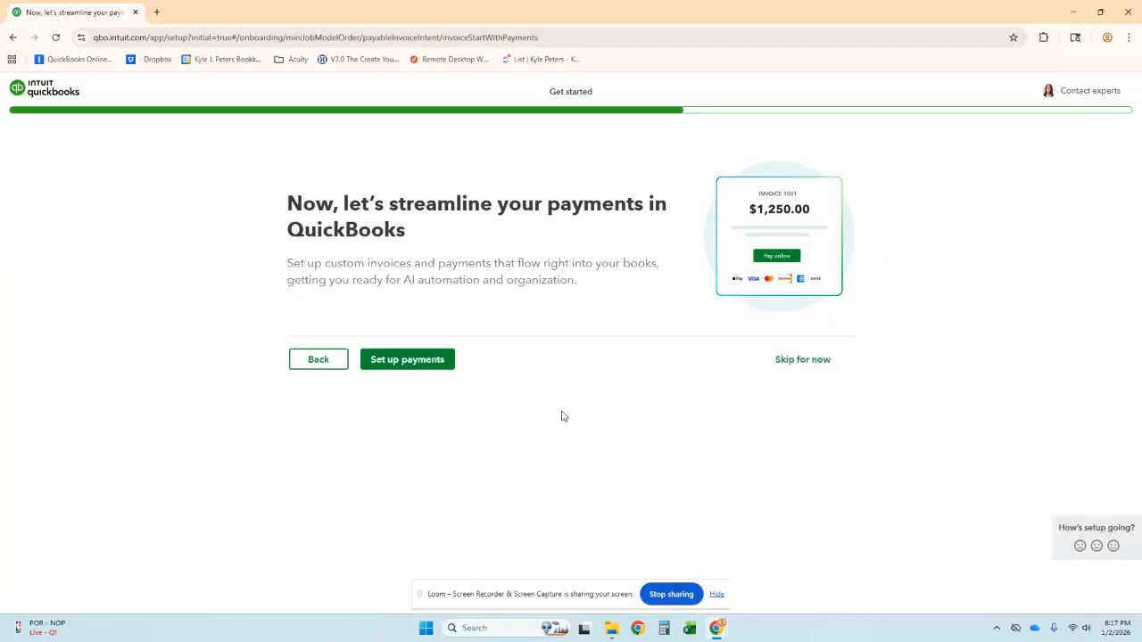
click(799, 360)
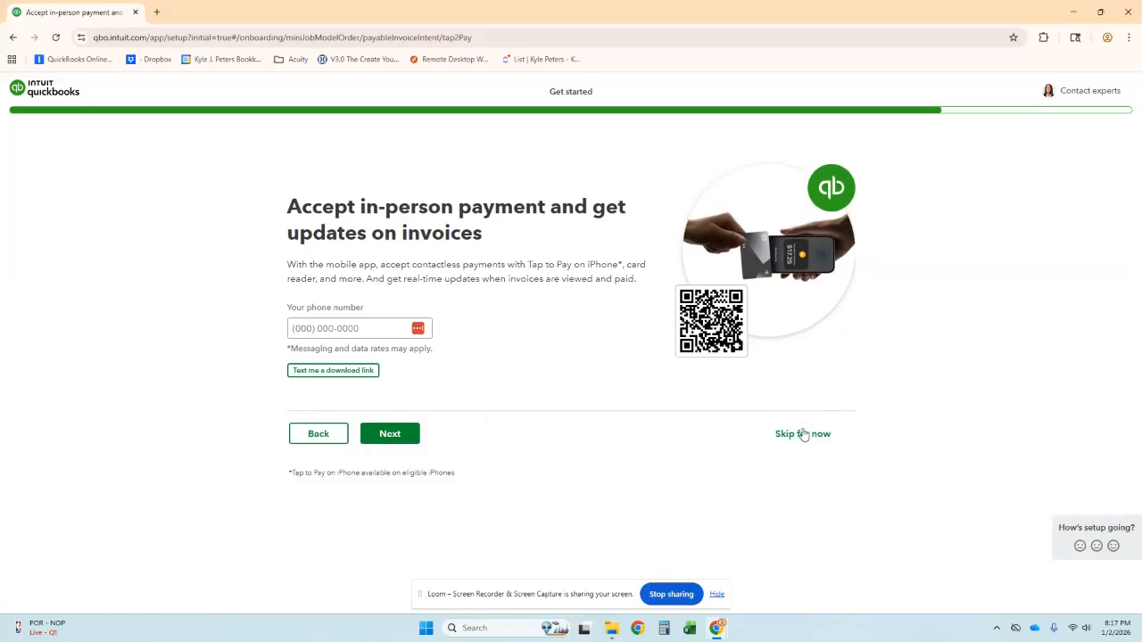
click(803, 430)
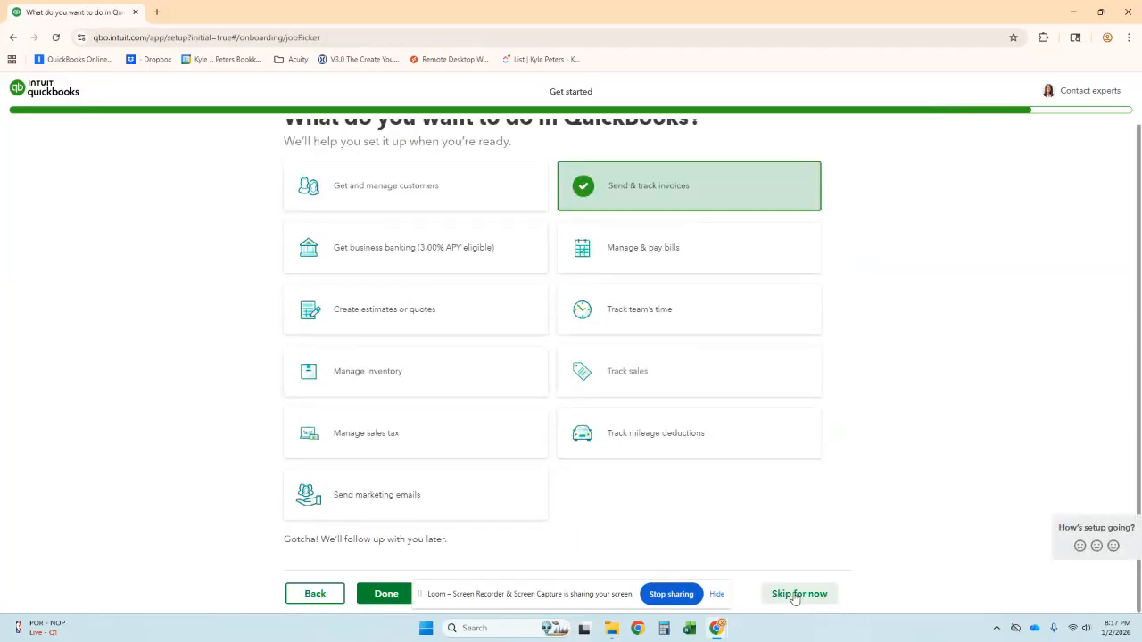
click(797, 594)
scroll(856, 553, up, 1)
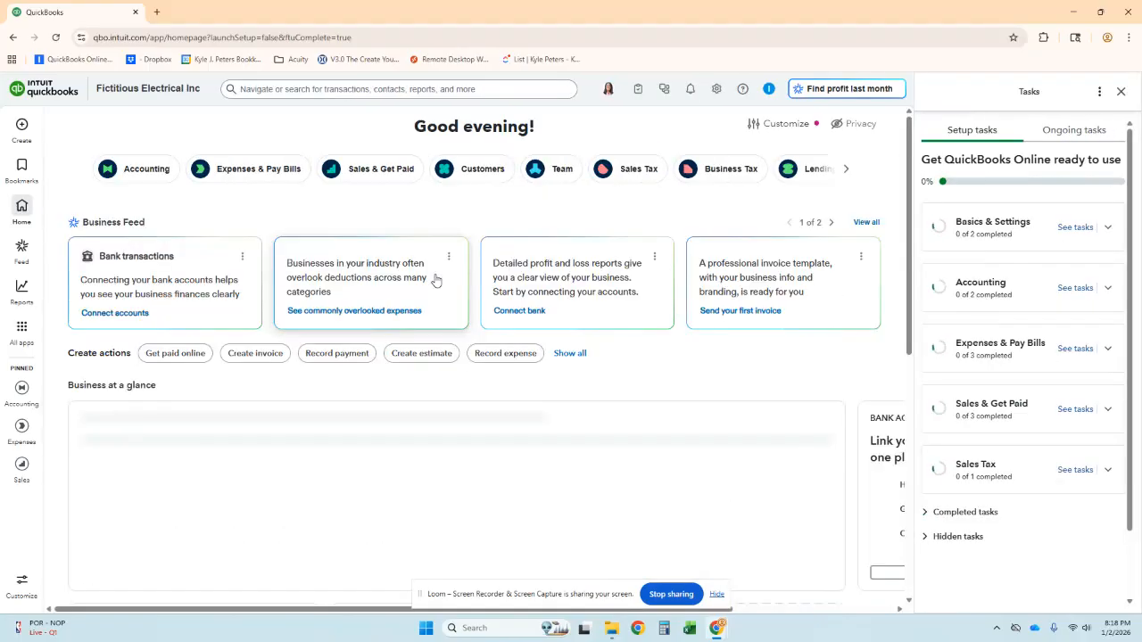
Close the setup tasks pane and dismiss the apps tour on the home page.
click(1121, 94)
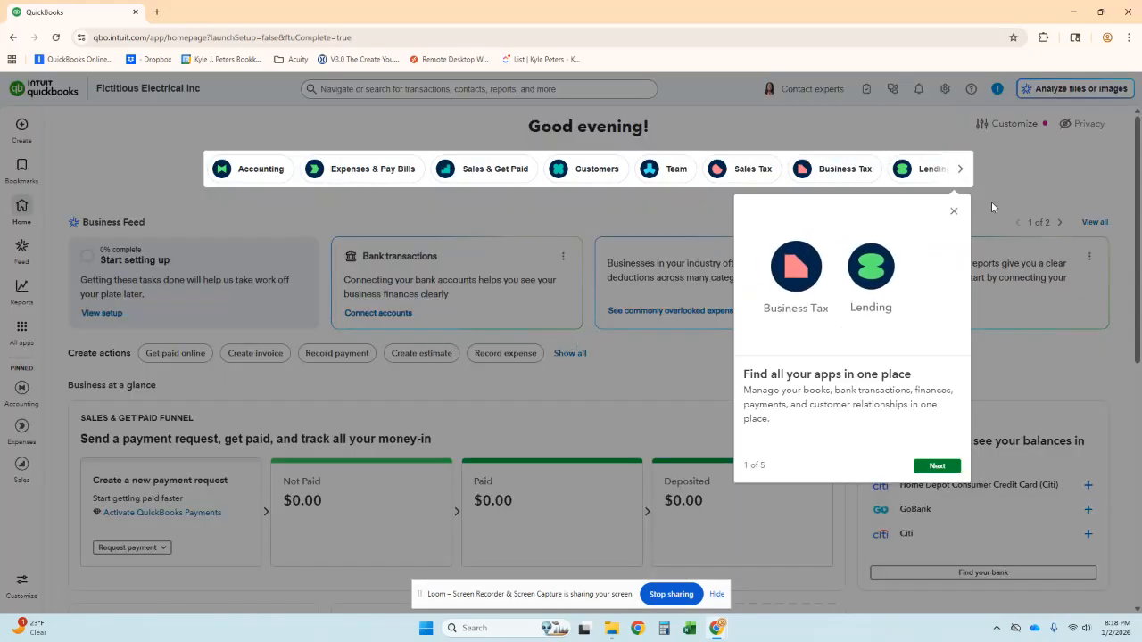
click(952, 211)
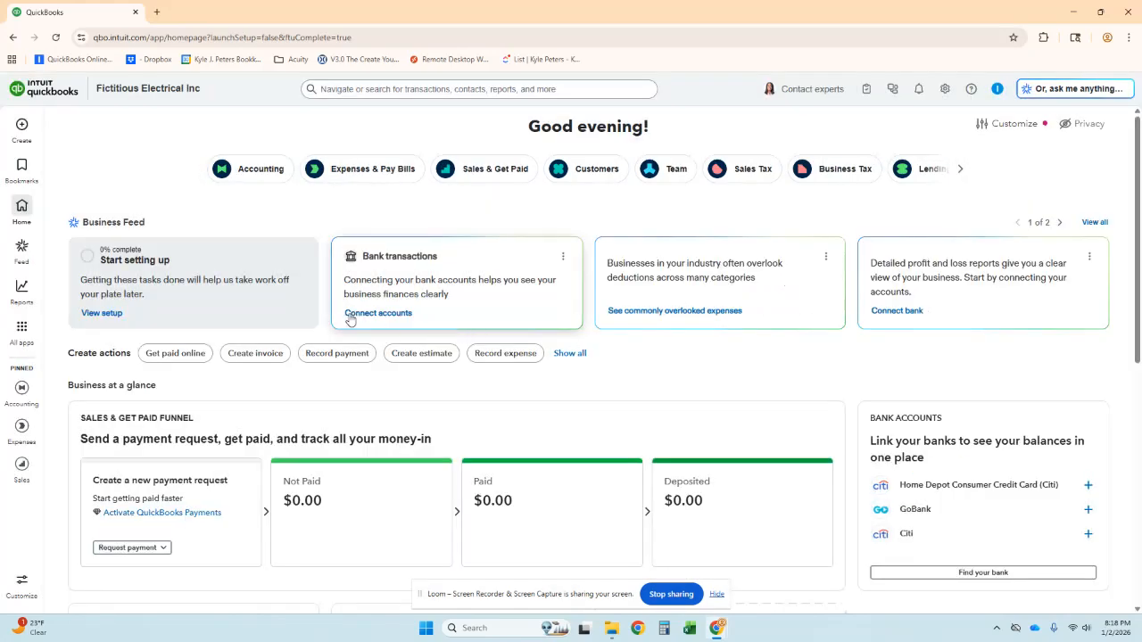
scroll(349, 320, down, 1)
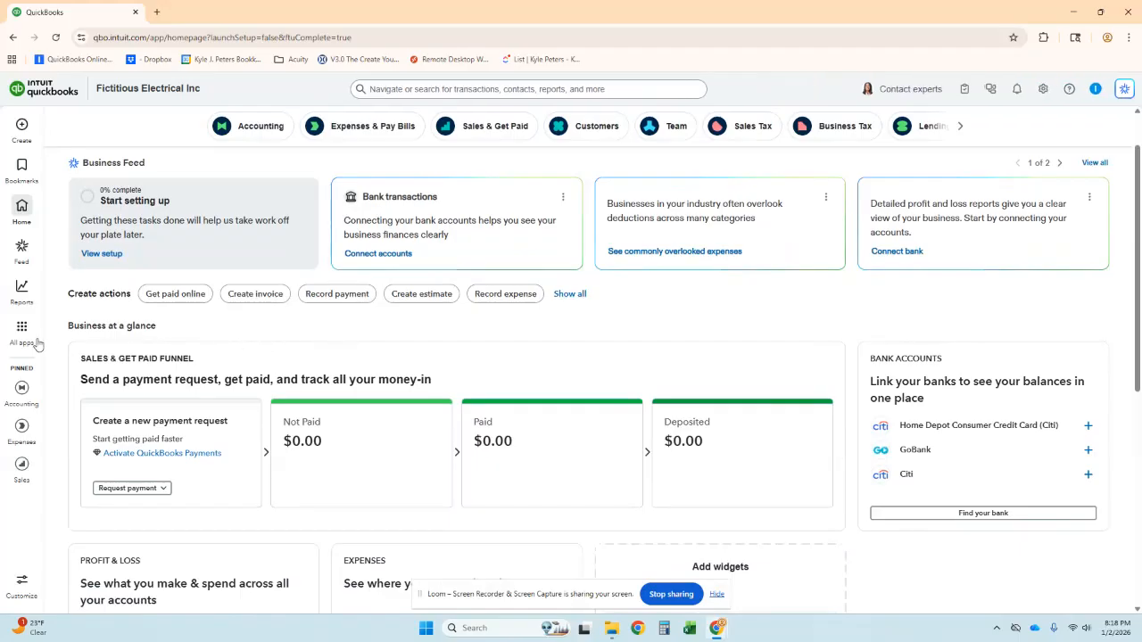
Open the company's chart of accounts from the Accounting app.
click(20, 339)
mouse_move(152, 329)
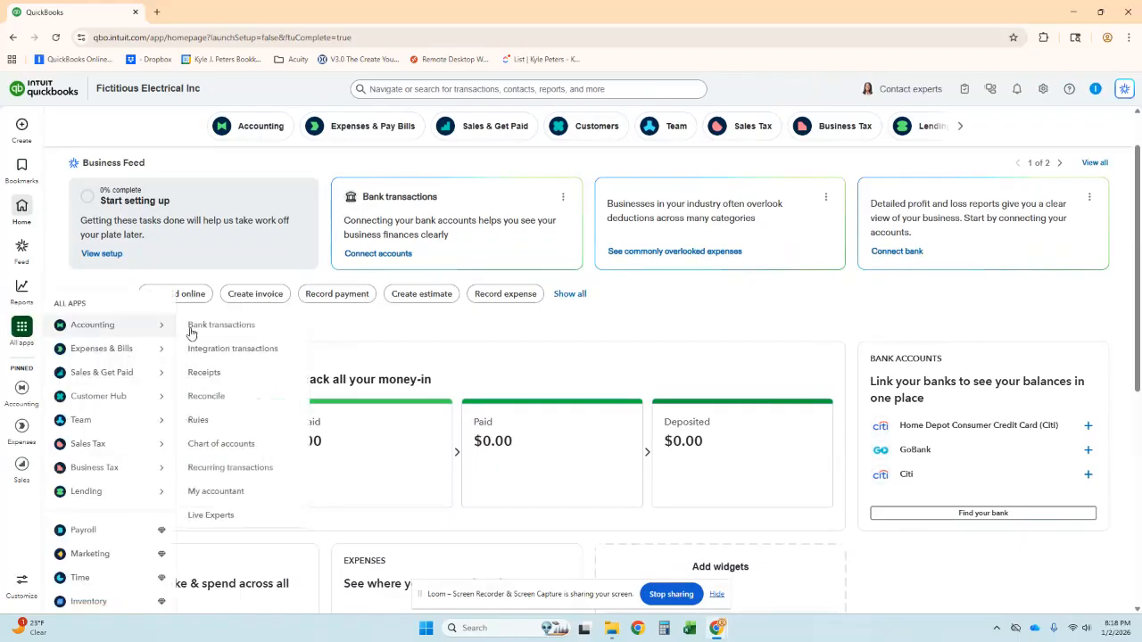
click(198, 445)
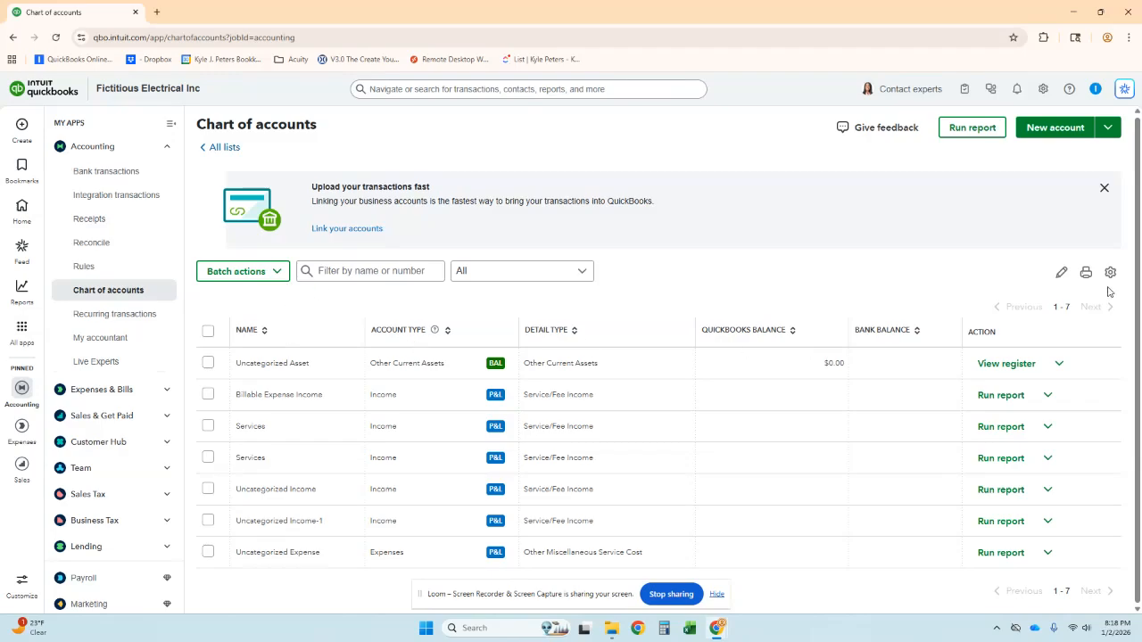
Add an account named "Fake Checking" plus the account's last four digits, with account type Bank and detail type Checking.
click(1050, 132)
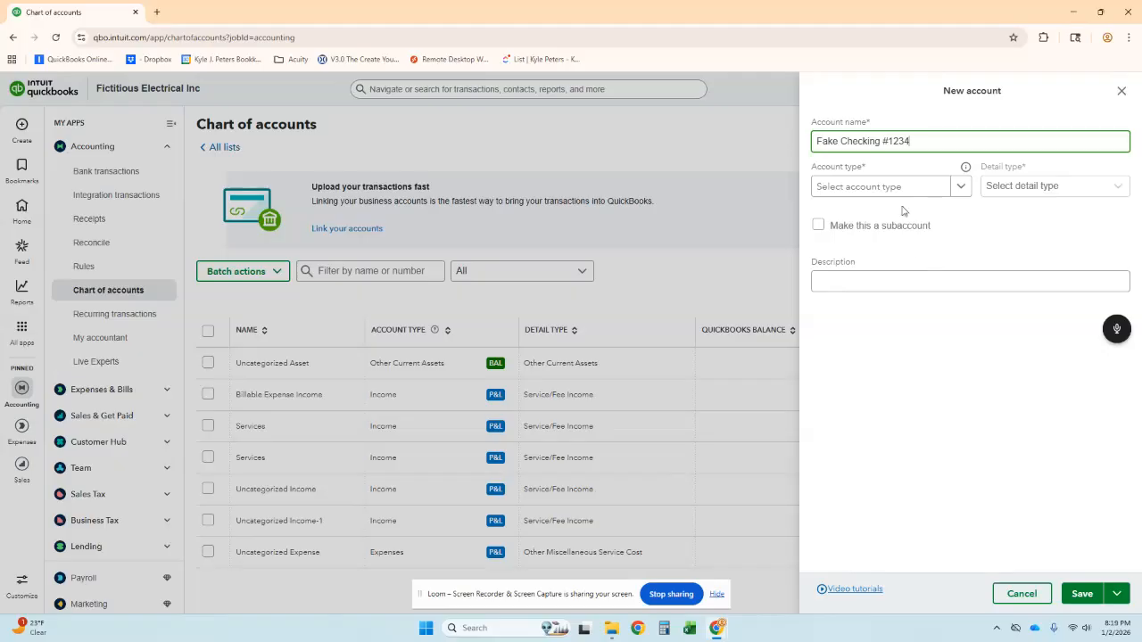
drag(814, 140, 881, 140)
click(960, 186)
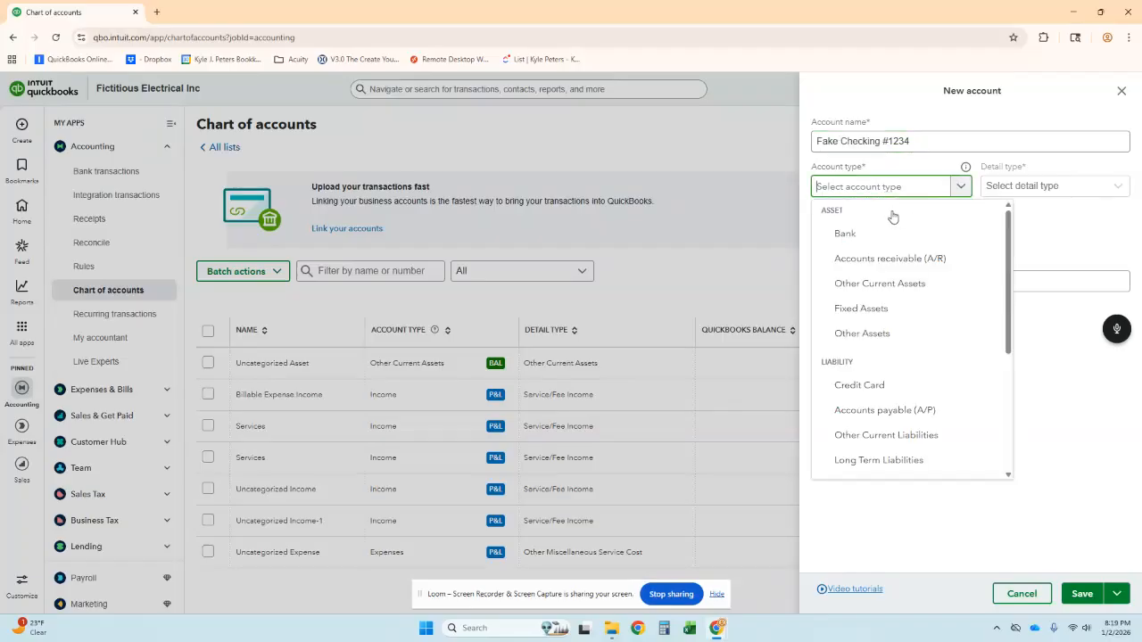
click(829, 234)
click(1049, 185)
click(1026, 235)
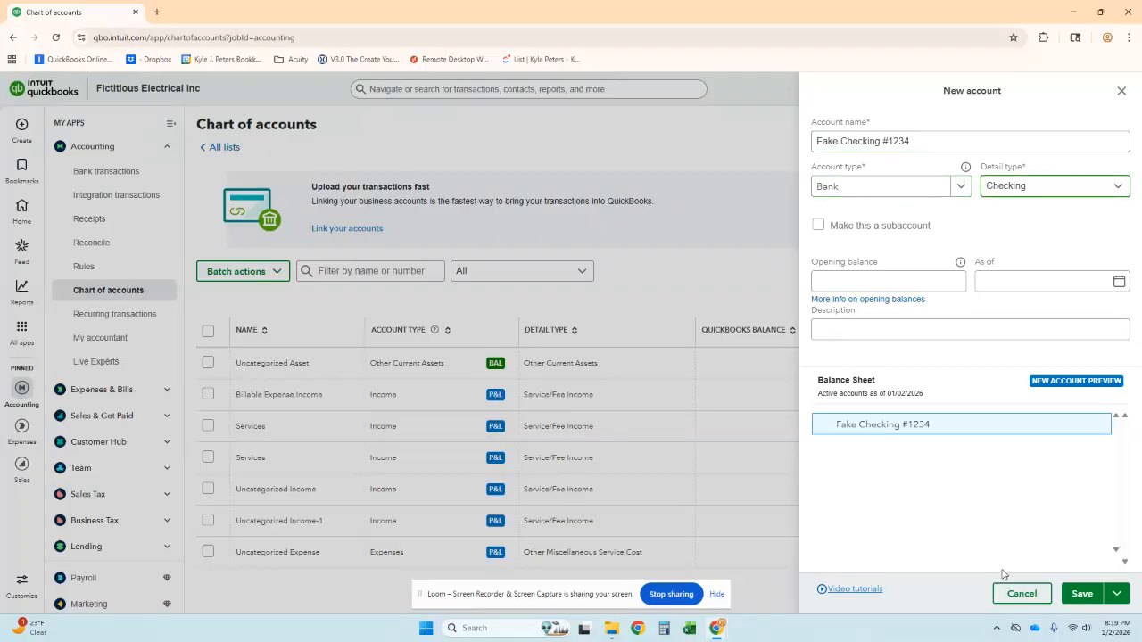
click(1077, 595)
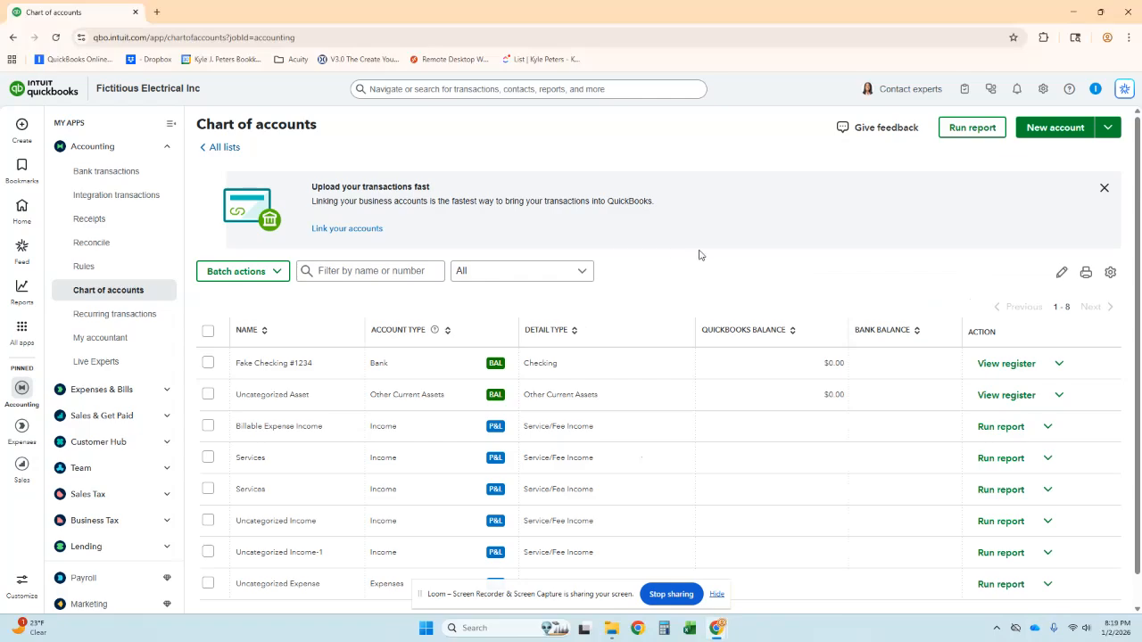
Add an account named "AMEX CC" plus the card's last four digits, with account type Credit Card, and check the account list.
scroll(625, 482, down, 1)
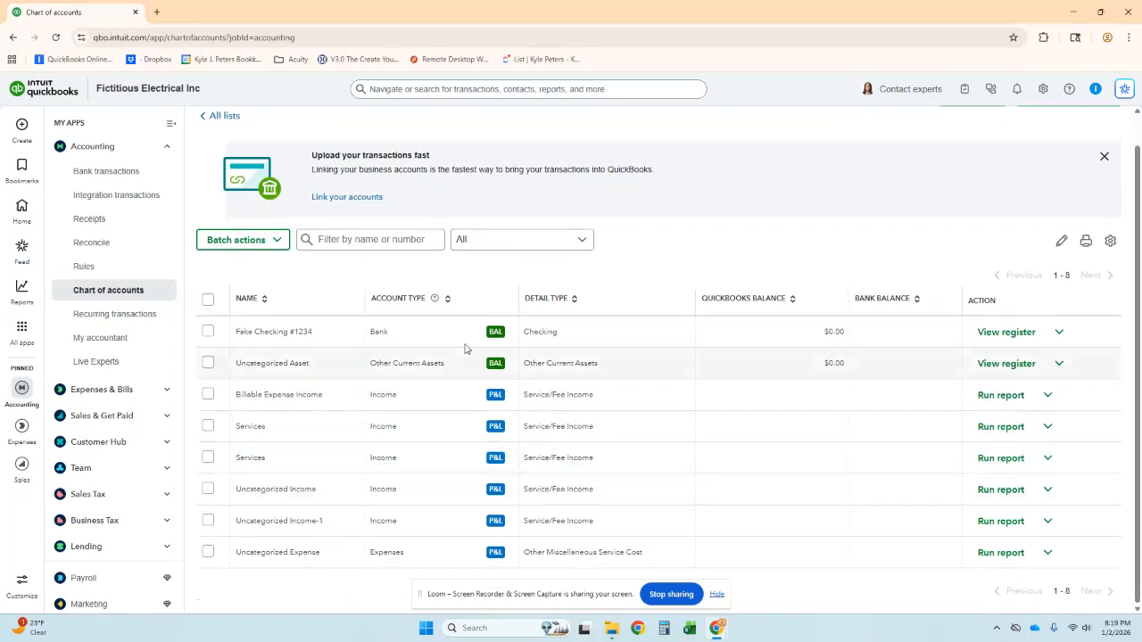
scroll(631, 361, up, 1)
click(1049, 127)
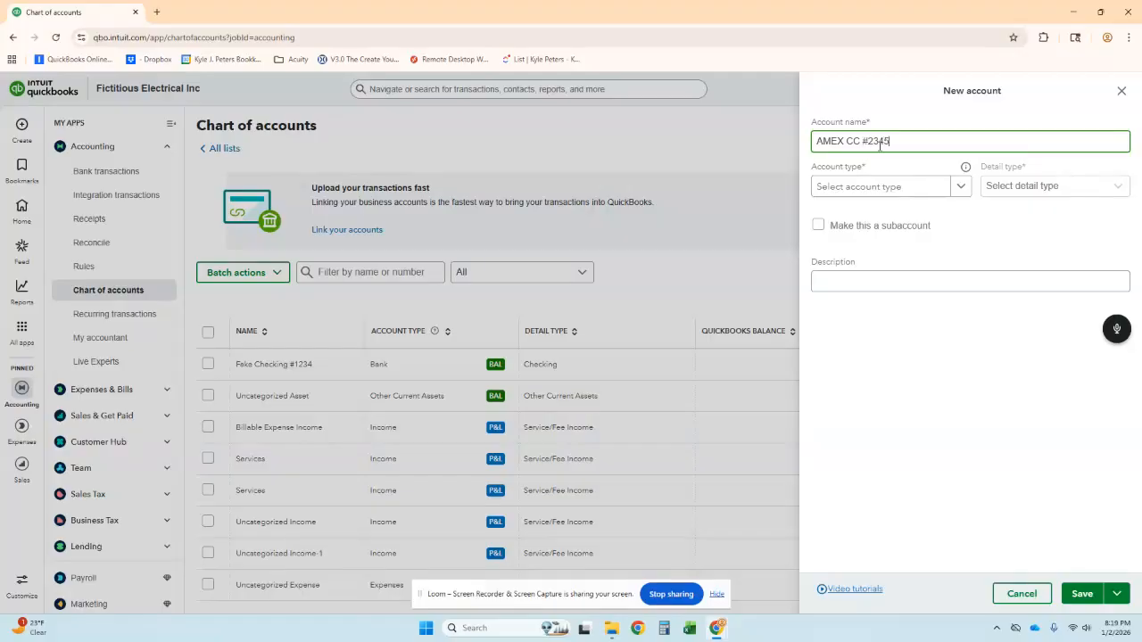
click(895, 189)
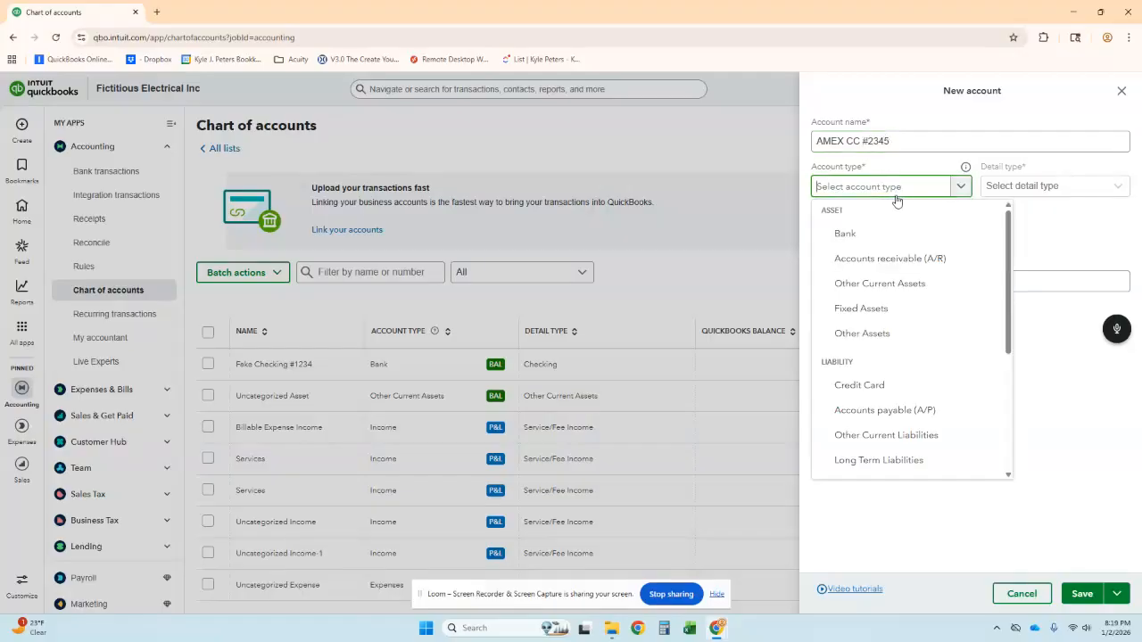
click(888, 390)
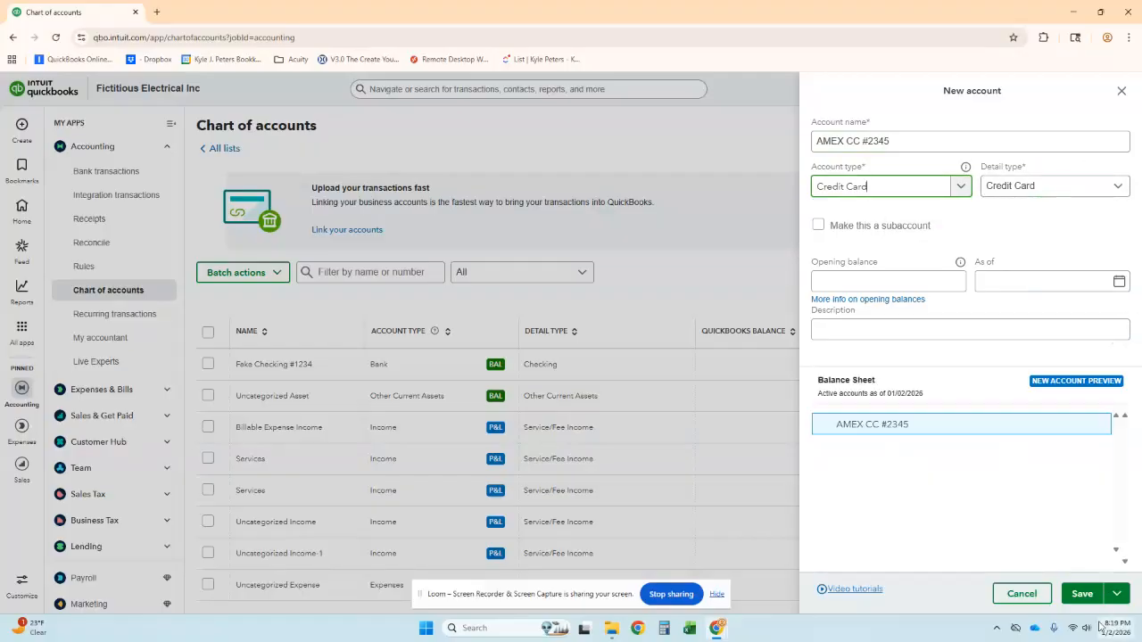
click(1074, 599)
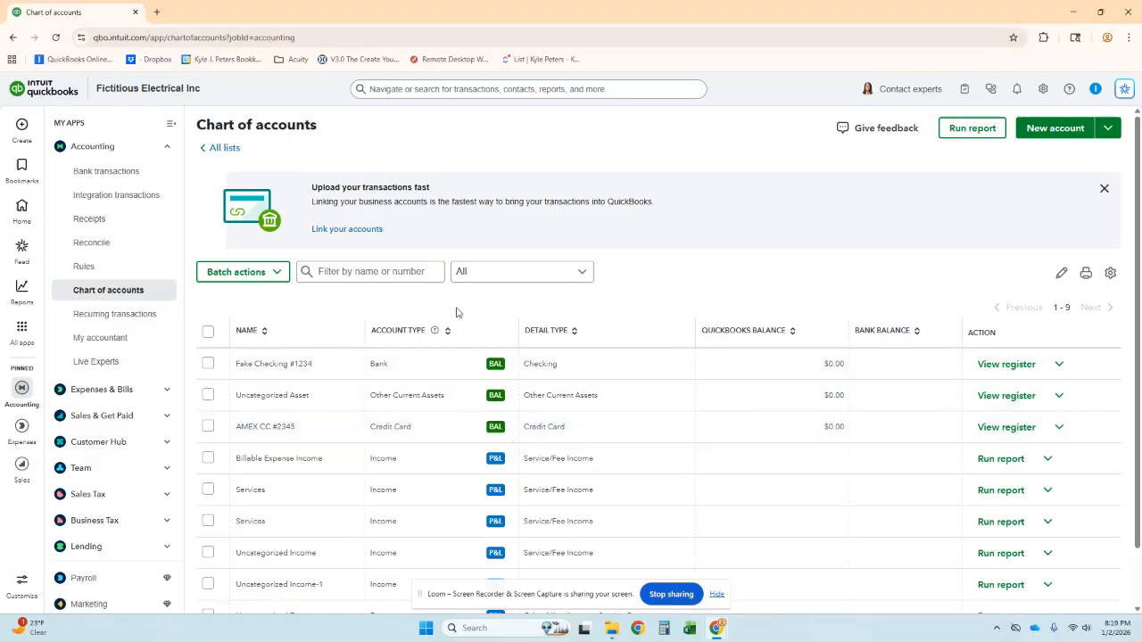
scroll(550, 453, down, 1)
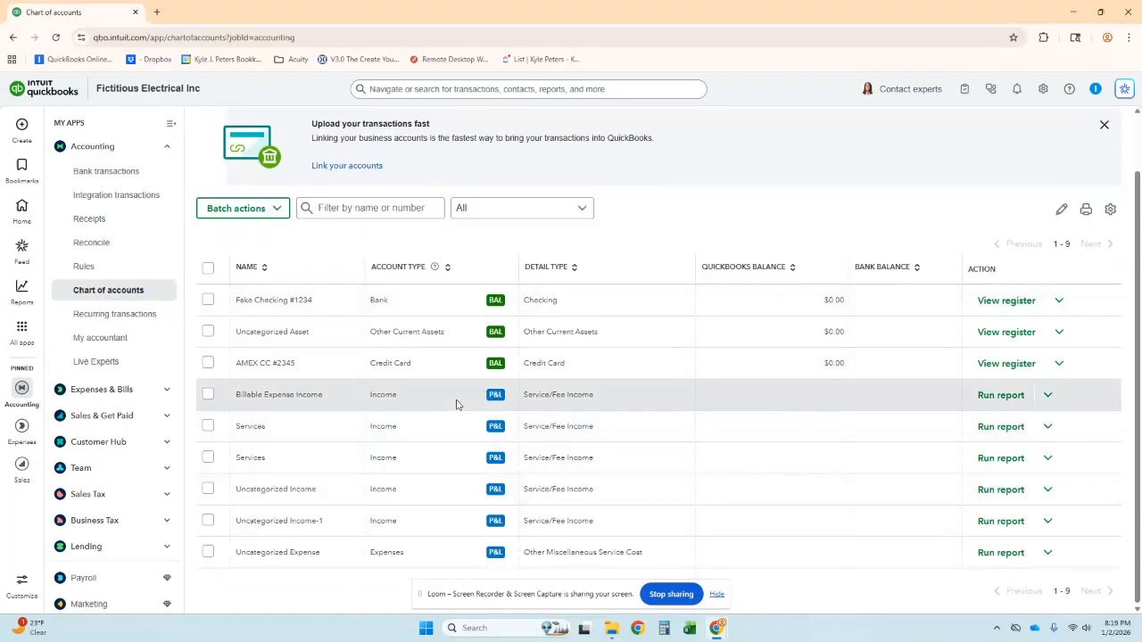